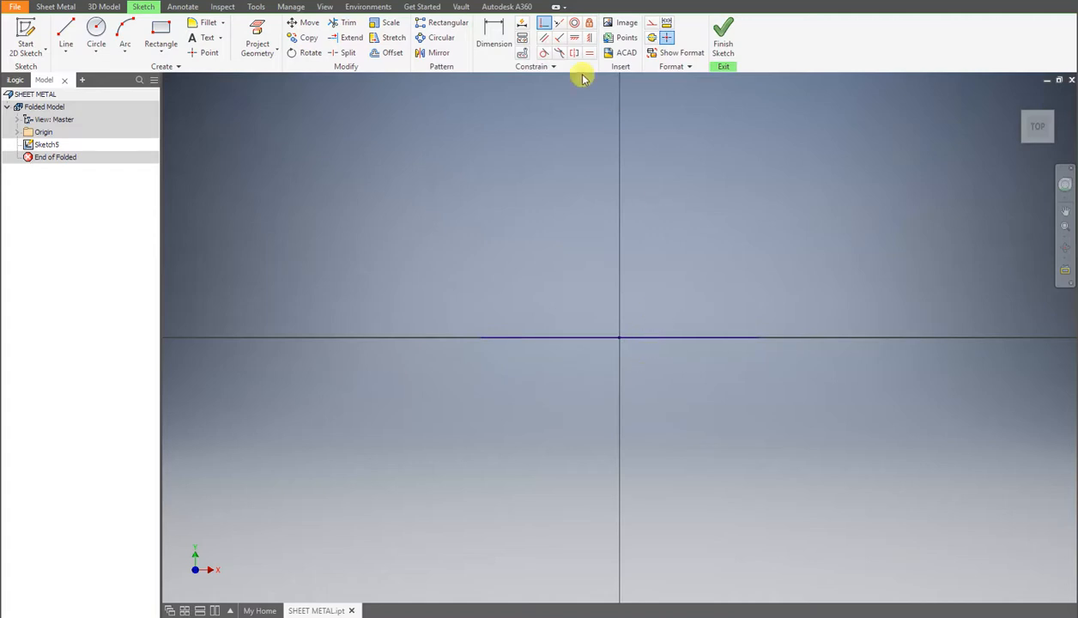
Dimension the horizontal sketch line to 100 mm and finish the sketch.
left_click(494, 34)
left_click(553, 339)
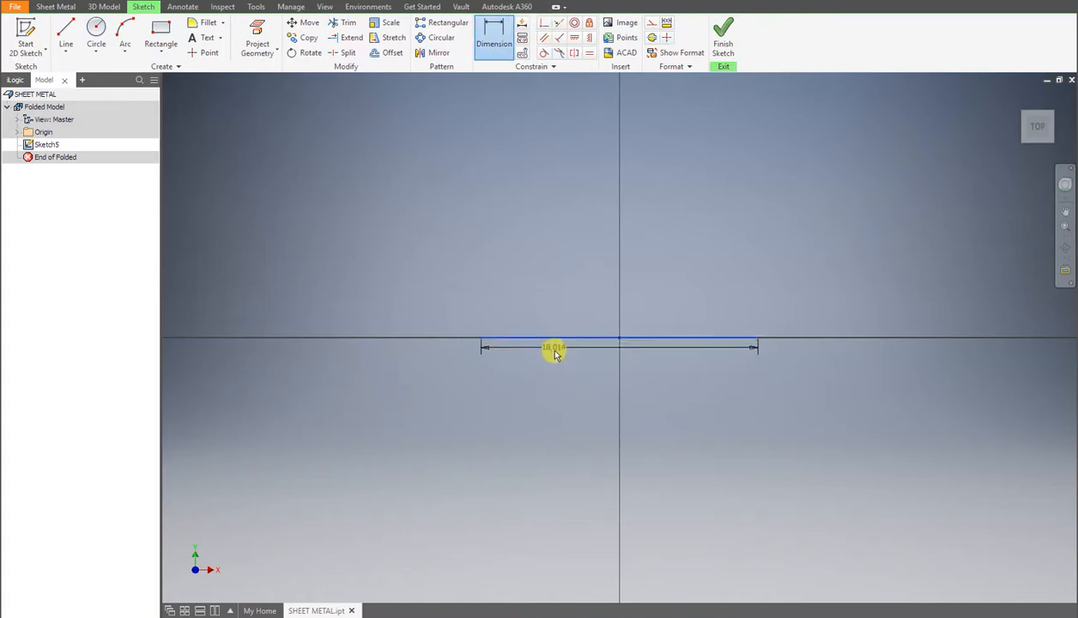
left_click(556, 359)
type("100")
key("Return")
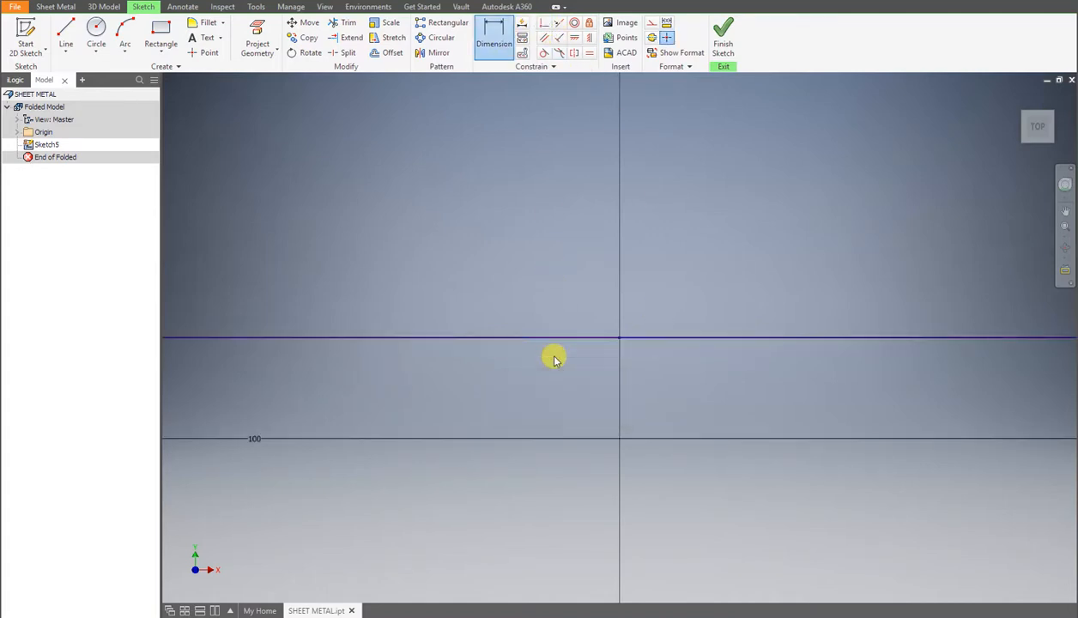
scroll(554, 358, "down", 5)
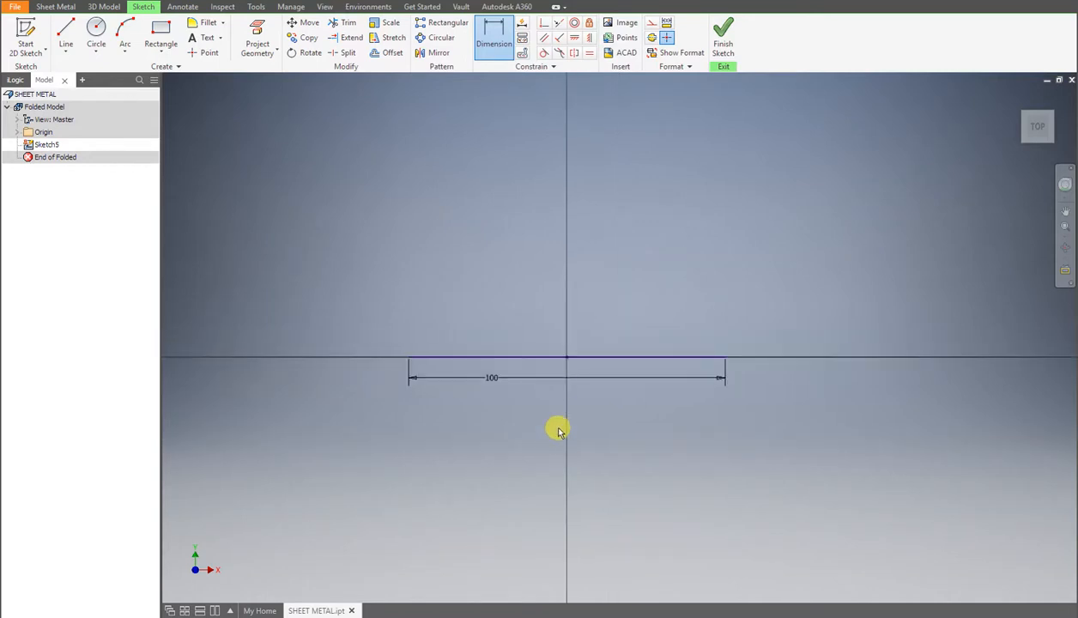
left_click(711, 45)
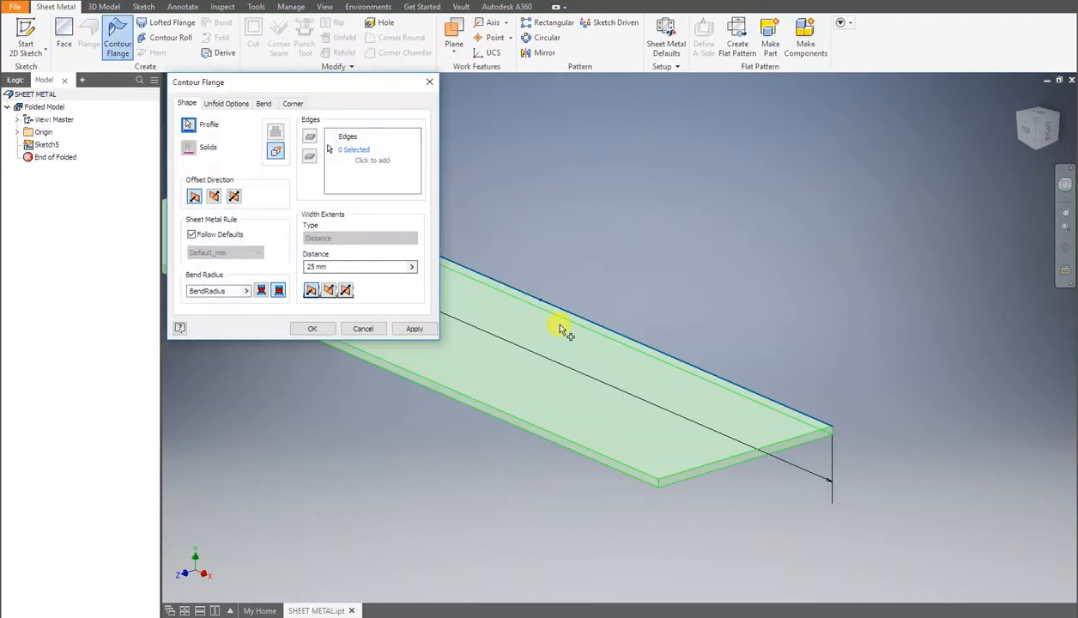
Create a base plate from the line with Contour Flange, 100 mm wide and extending symmetrically to both sides.
scroll(603, 284, "down", 3)
middle_click_drag(599, 285, 683, 330)
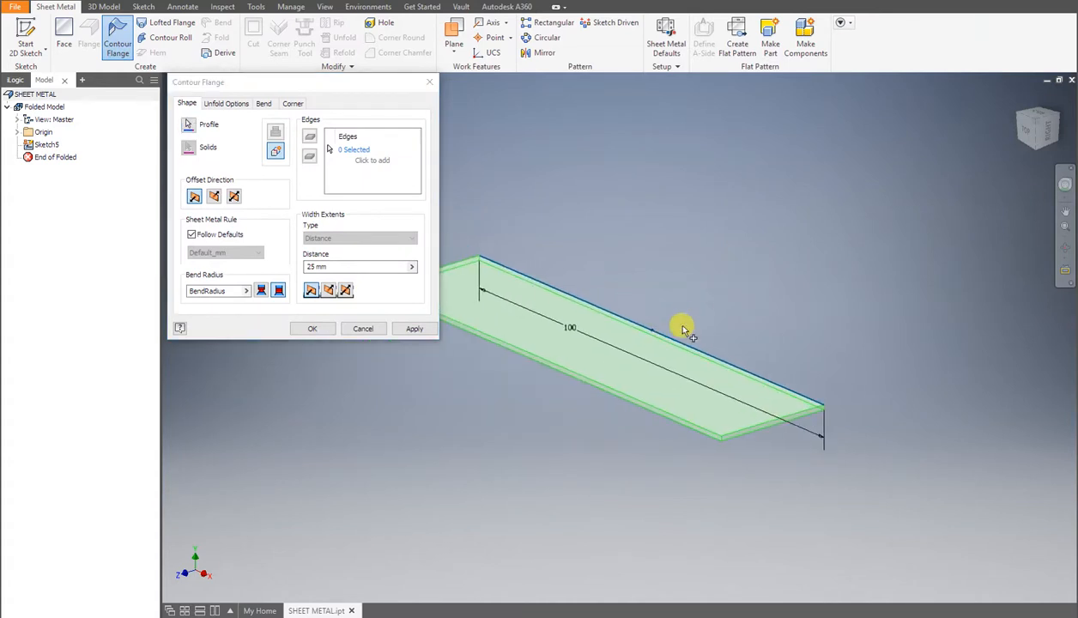
left_click(345, 291)
type("100")
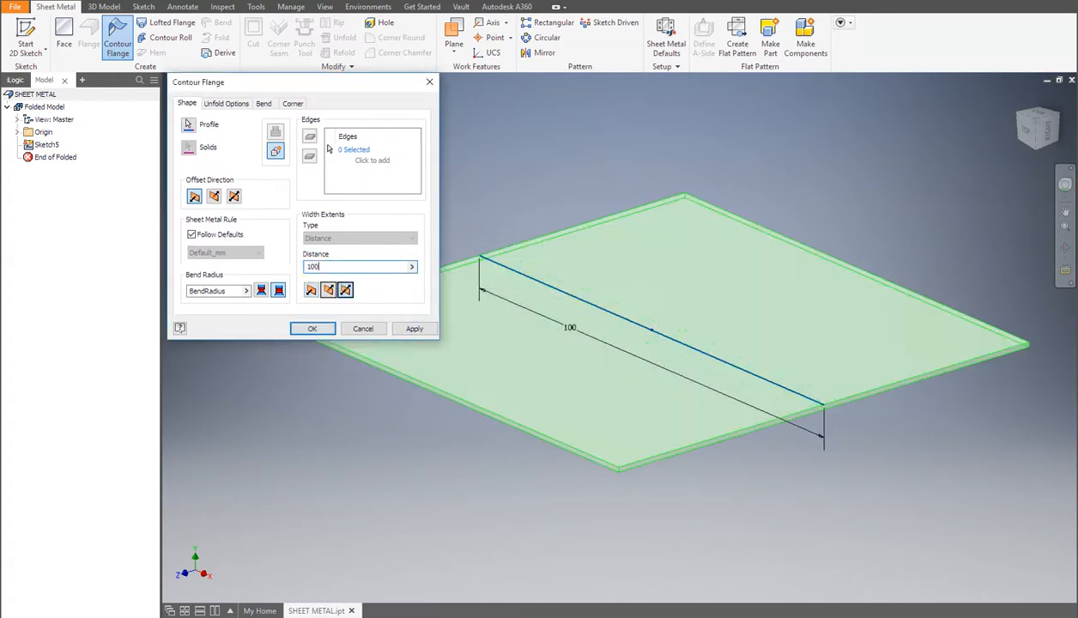
key("Return")
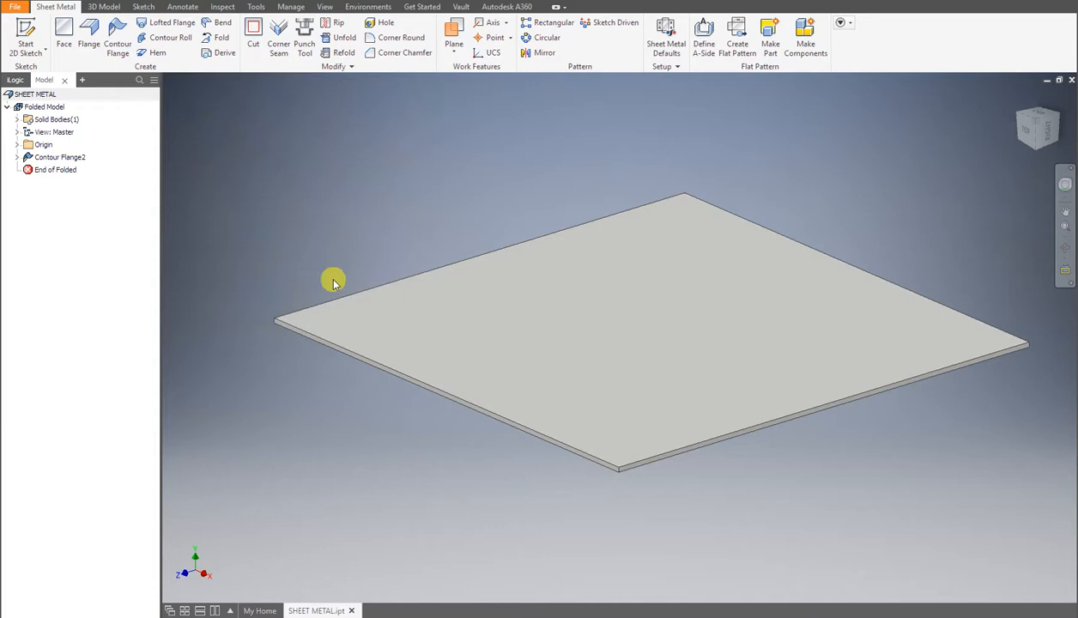
Set the sheet metal thickness to 1 mm in the sheet metal defaults and apply it.
left_click(694, 27)
left_click(677, 38)
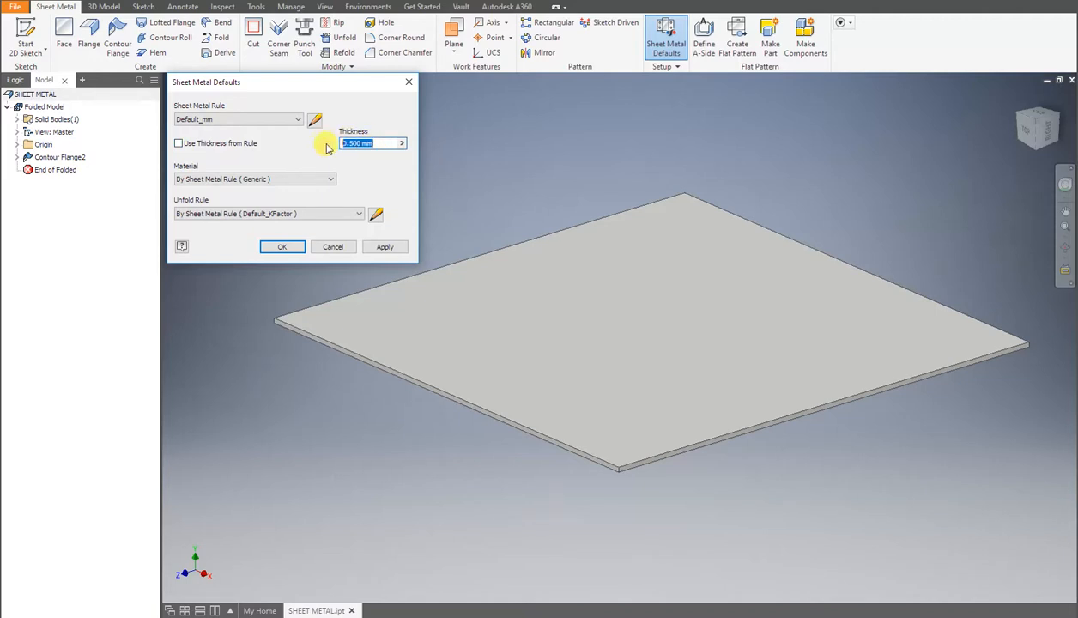
left_click(389, 248)
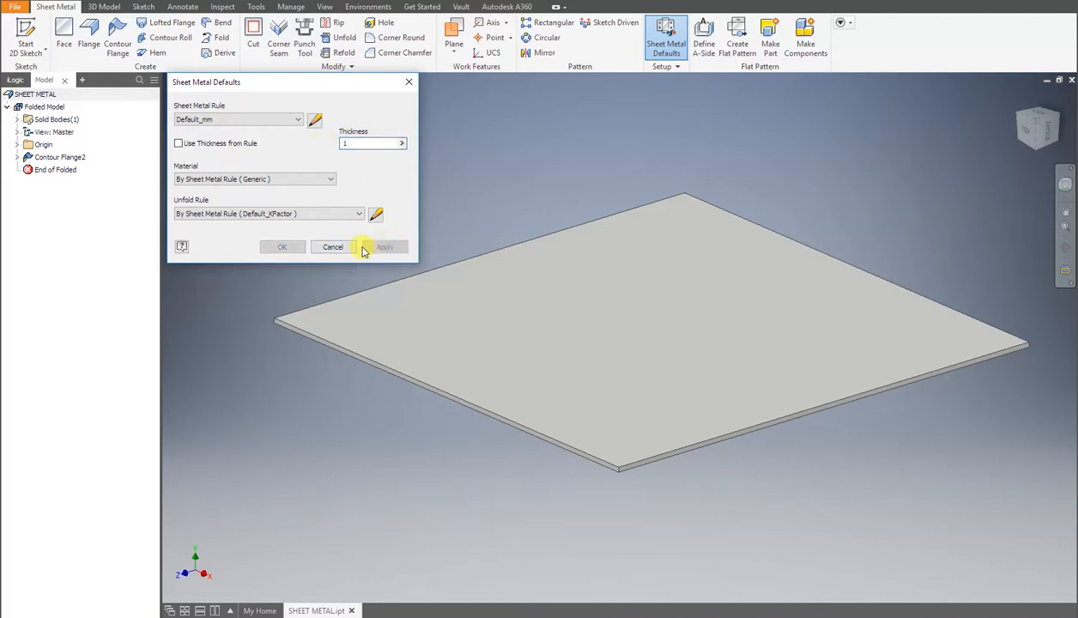
left_click(333, 248)
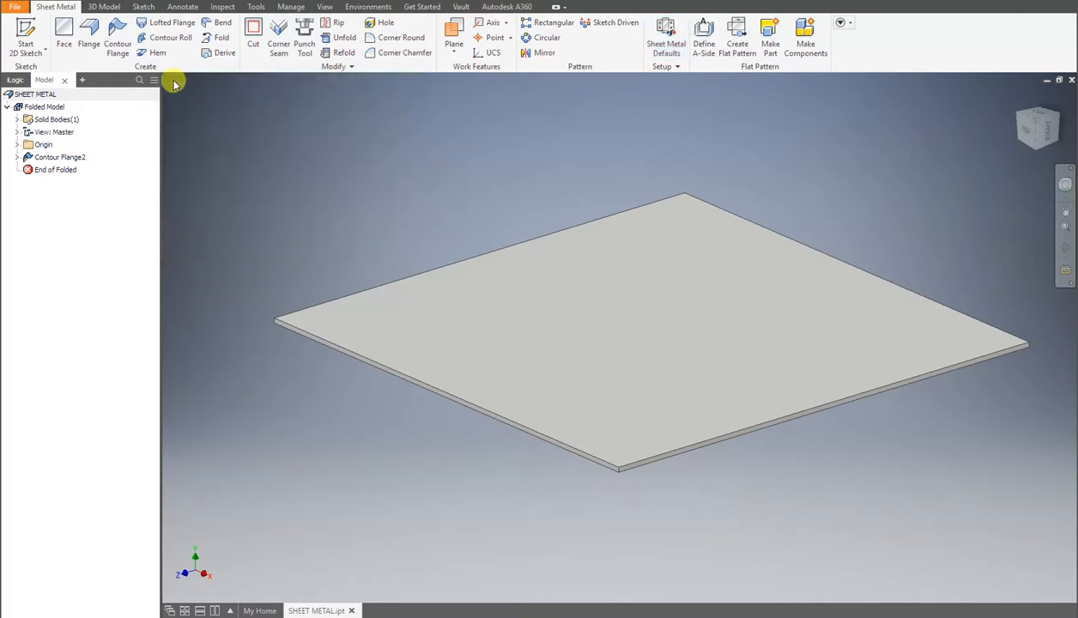
Create 30 mm high flanges at 90° on all four edges of the base plate.
left_click(91, 36)
left_click(457, 266)
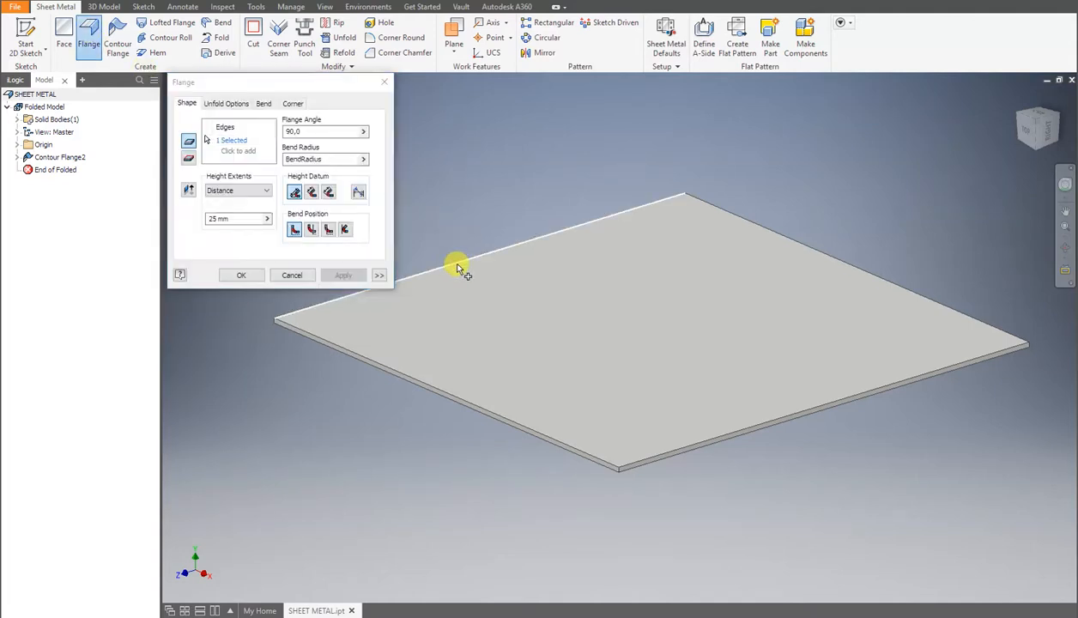
left_click(326, 345)
left_click(713, 208)
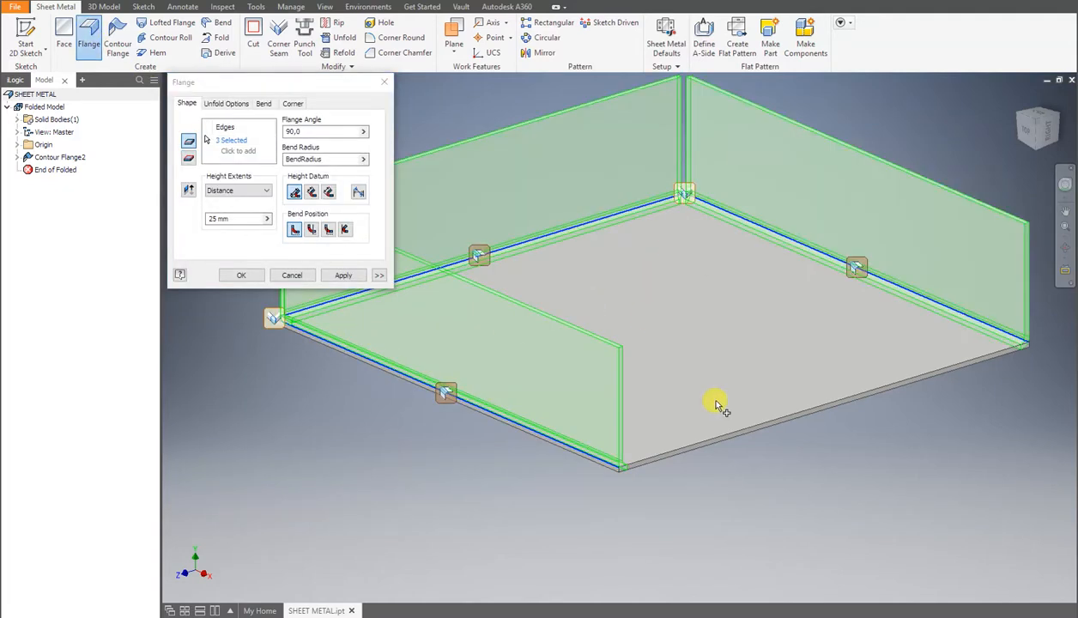
left_click(722, 437)
left_click_drag(237, 220, 188, 227)
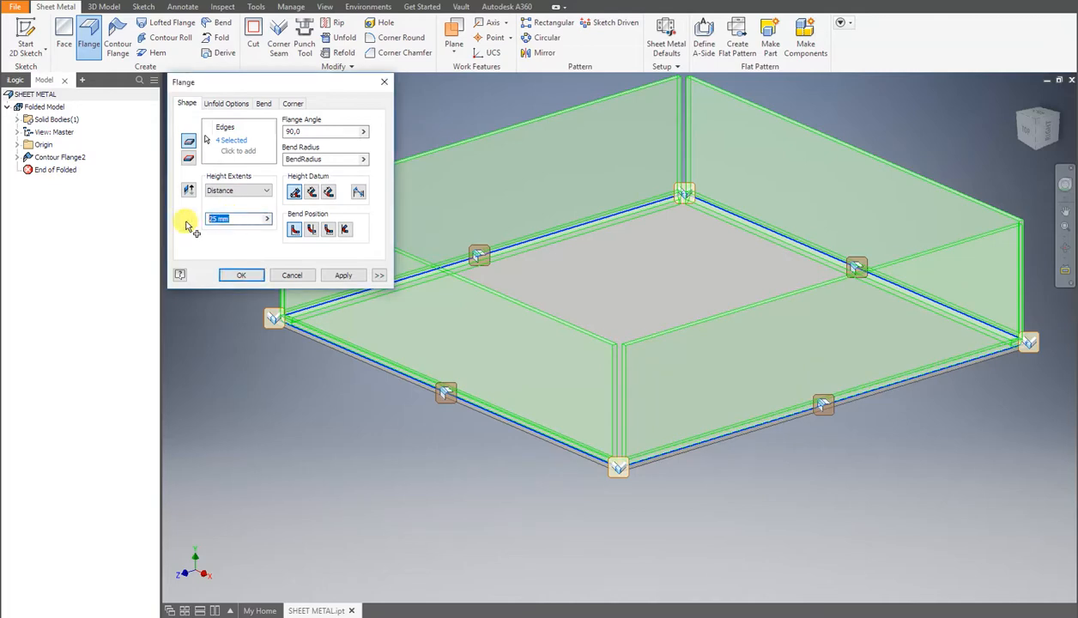
type("30")
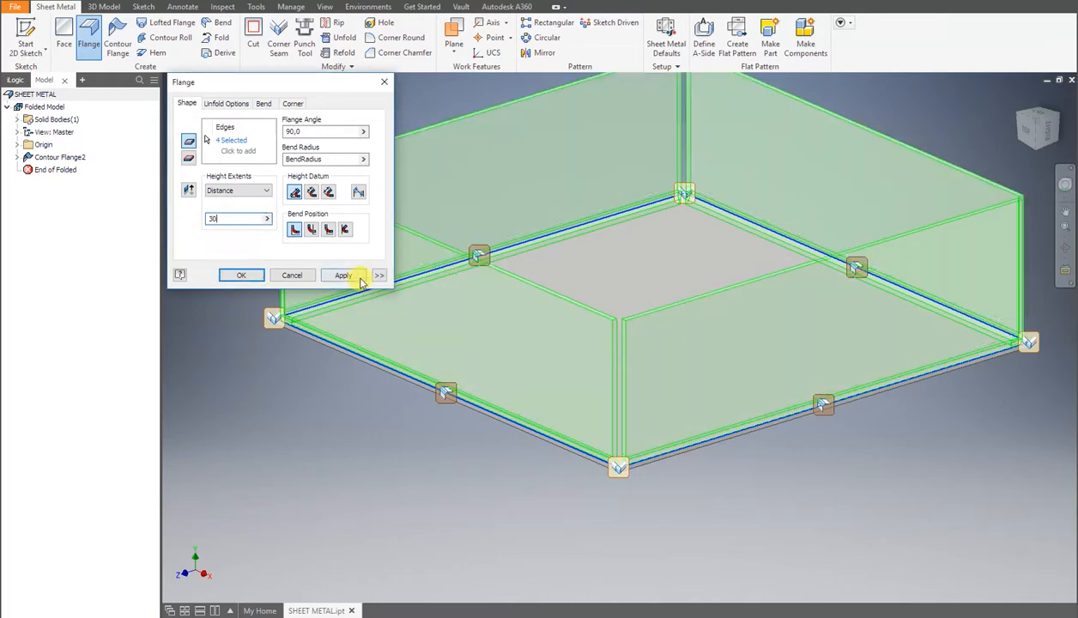
left_click(328, 277)
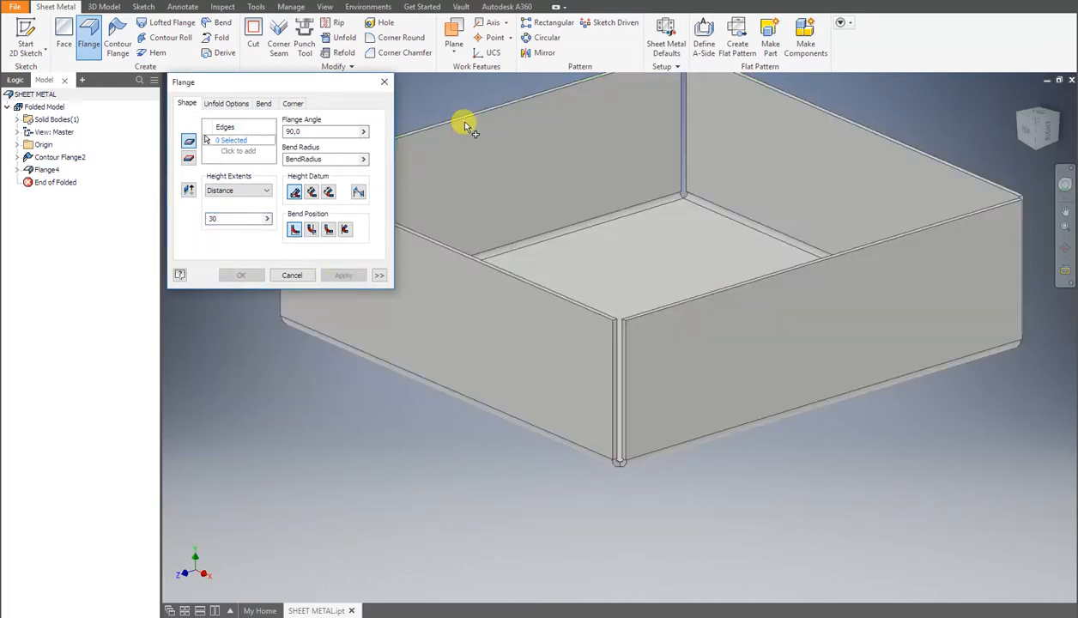
Select the top edges of all four side walls for another set of flanges.
scroll(508, 172, "down", 3)
middle_click_drag(593, 190, 576, 294)
mouse_move(488, 271)
middle_mouse_down("shift")
mouse_move(510, 303)
mouse_move(496, 285)
middle_mouse_up("shift")
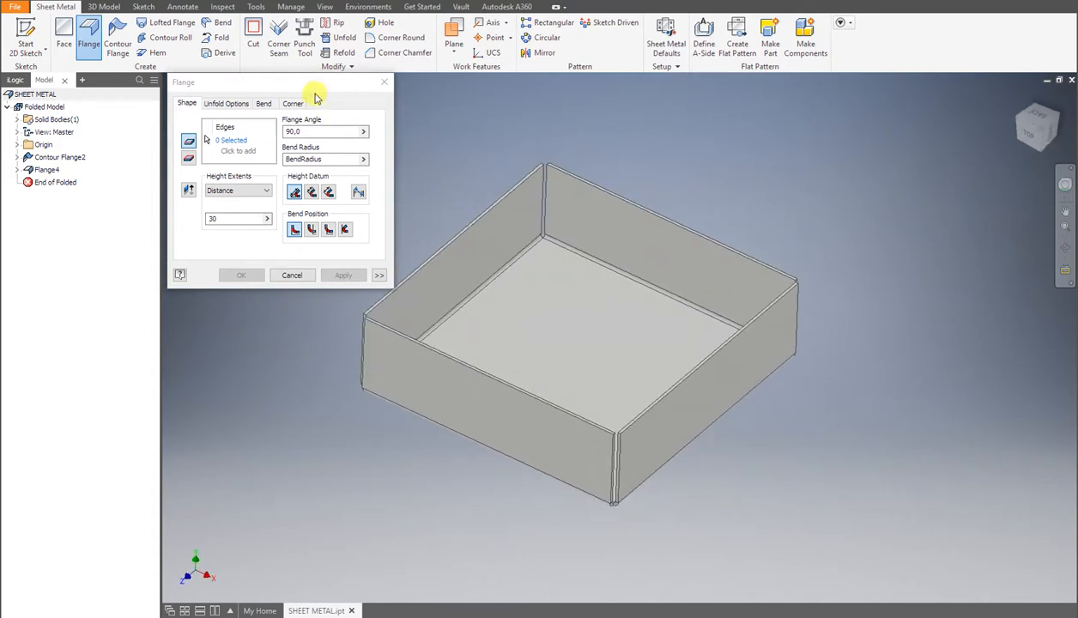
left_click_drag(316, 98, 216, 101)
scroll(456, 241, "up", 5)
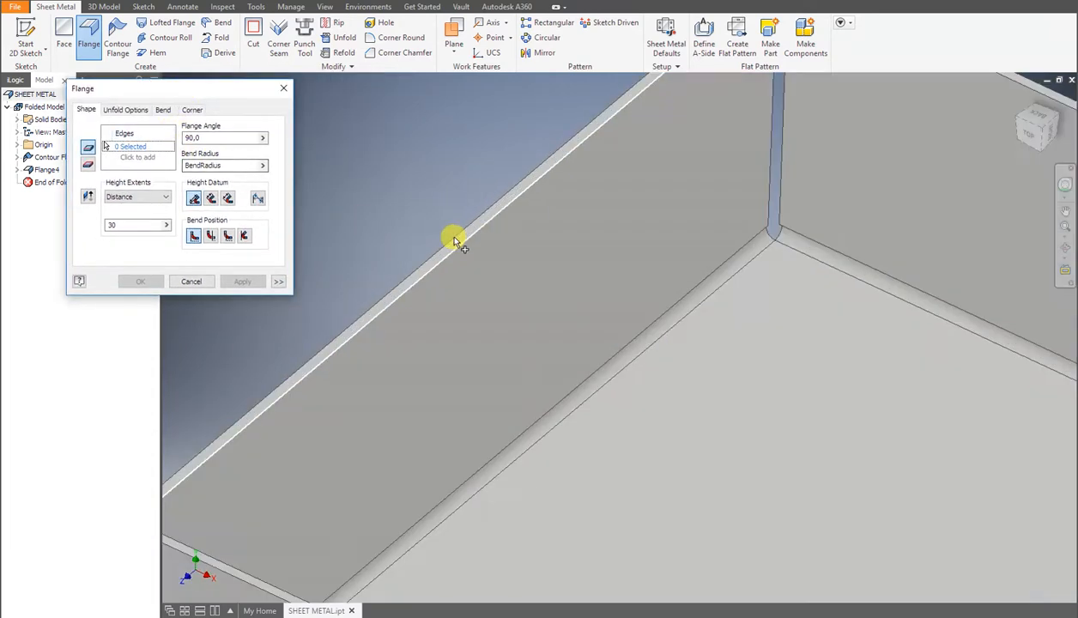
left_click(457, 239)
scroll(458, 239, "down", 3)
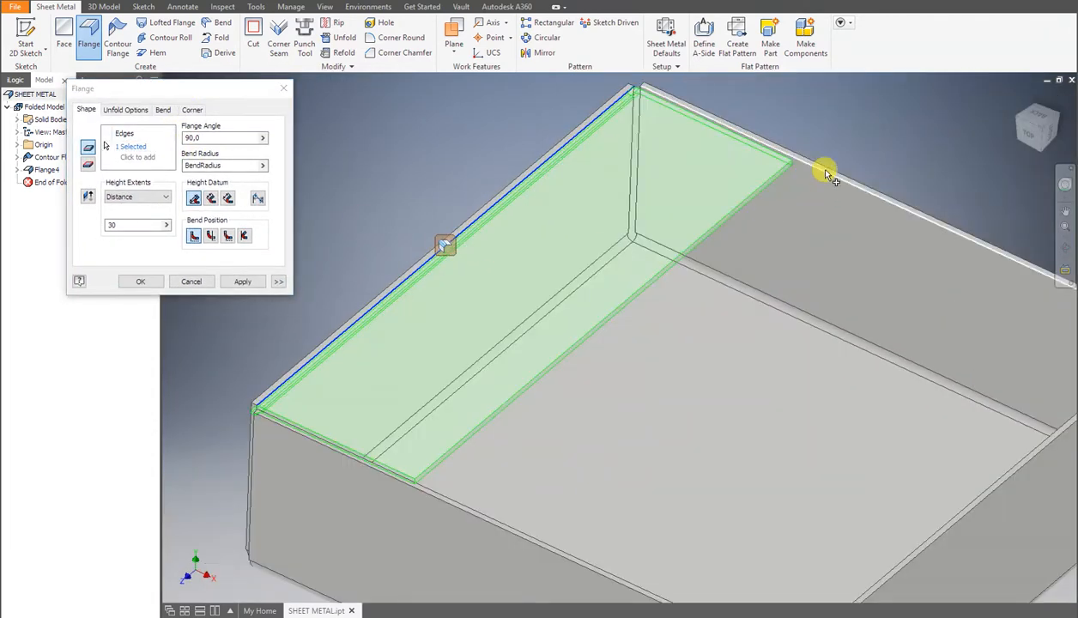
left_click(826, 174)
scroll(753, 204, "up", 4)
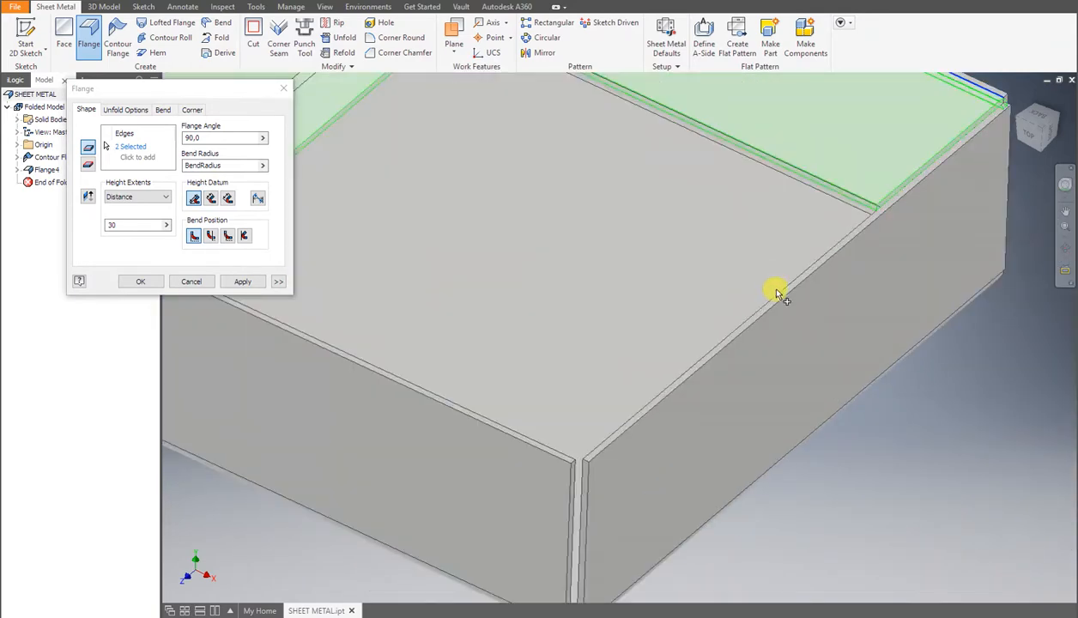
left_click(776, 293)
left_click(437, 393)
scroll(386, 373, "down", 3)
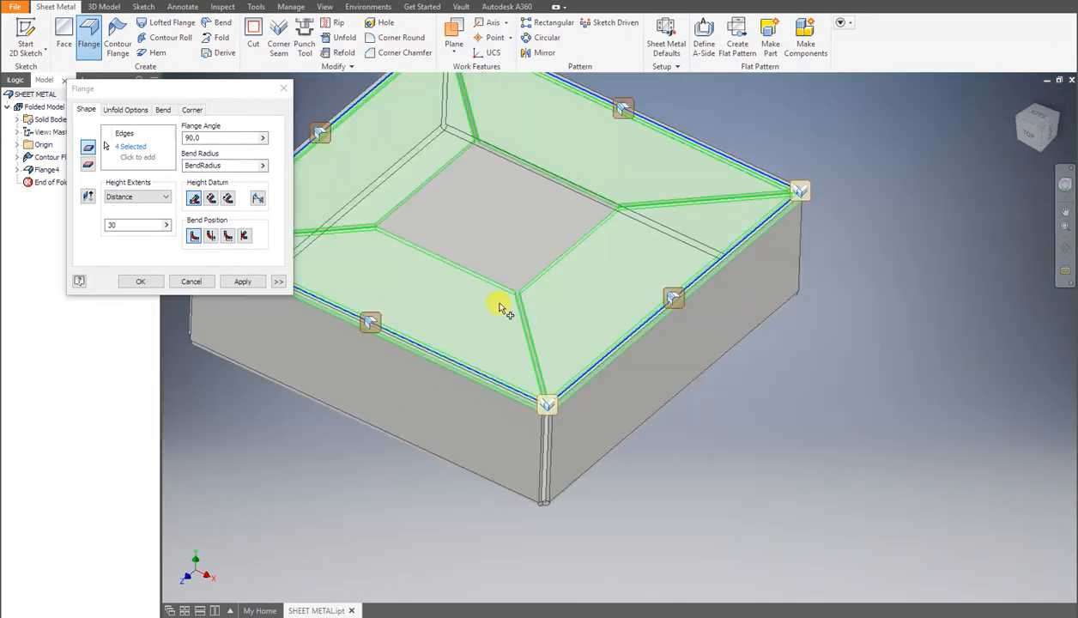
Set the flange angle to 30° and create the four 30 mm flanges leaning inward.
middle_click_drag(506, 308, 590, 307, "shift")
left_click_drag(218, 137, 129, 139)
type("30")
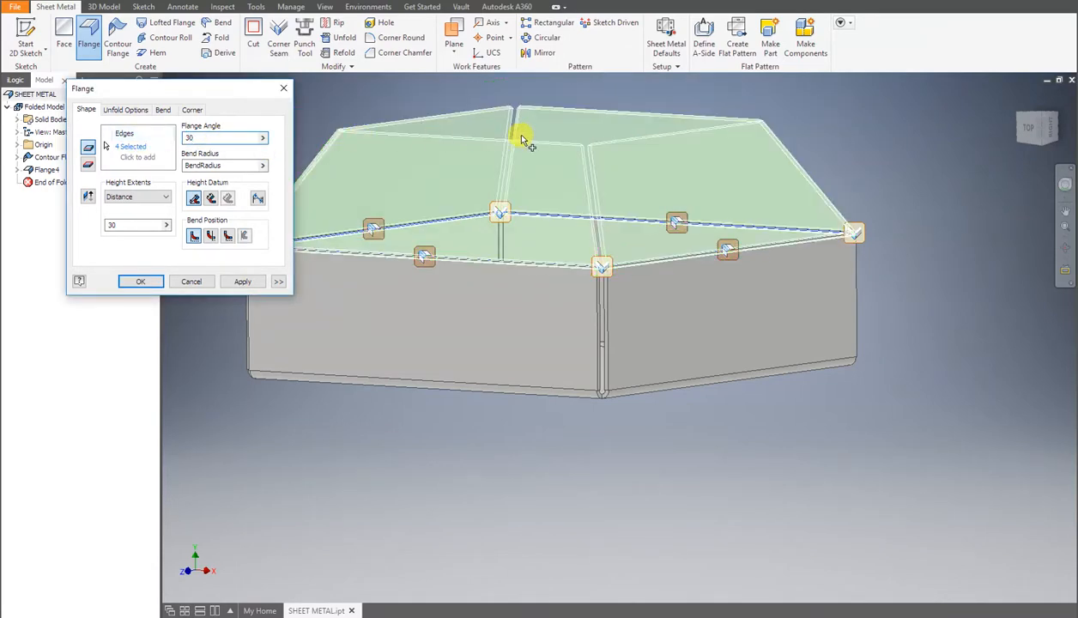
middle_click_drag(525, 138, 546, 236, "shift")
left_click(250, 283)
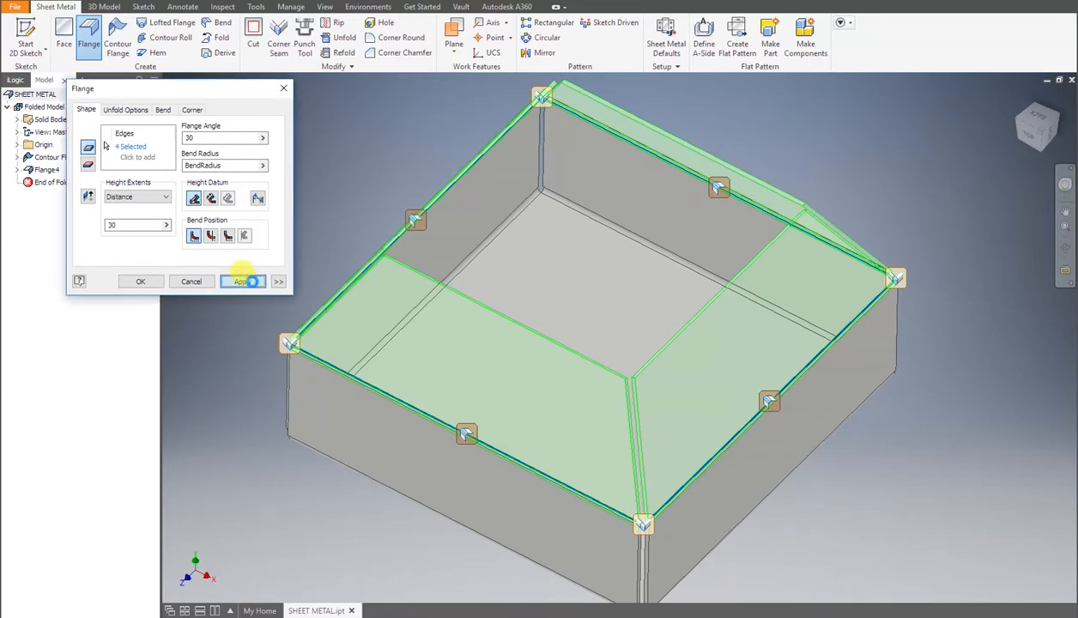
Add a flange on the upper edge of one sloped wall, with a 60° angle and a 60 mm distance.
middle_click_drag(399, 240, 429, 222, "shift")
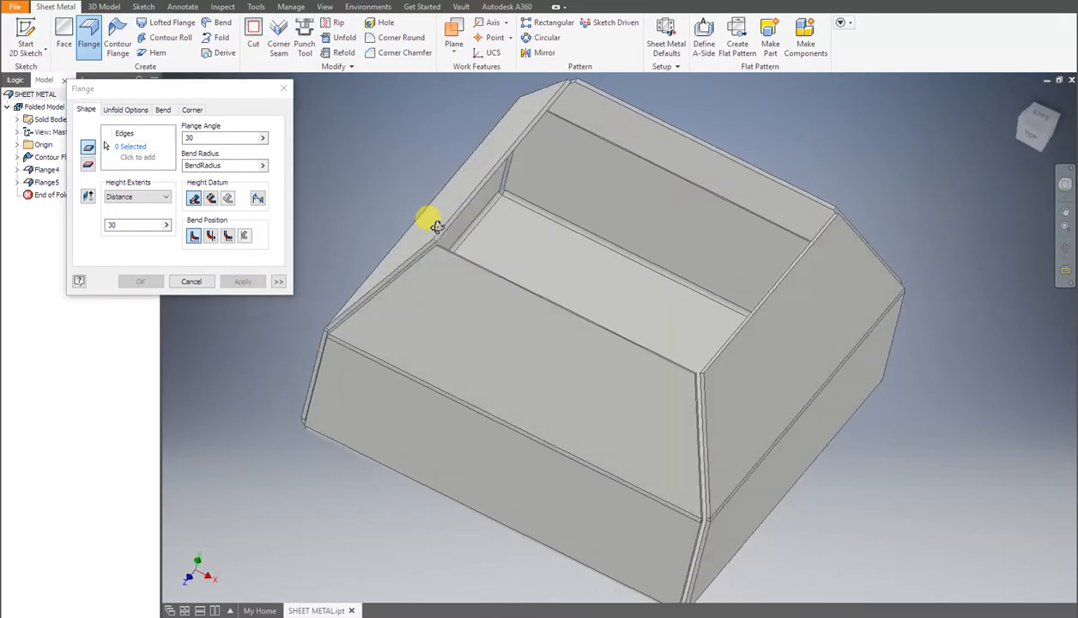
middle_click_drag(494, 176, 474, 180, "shift")
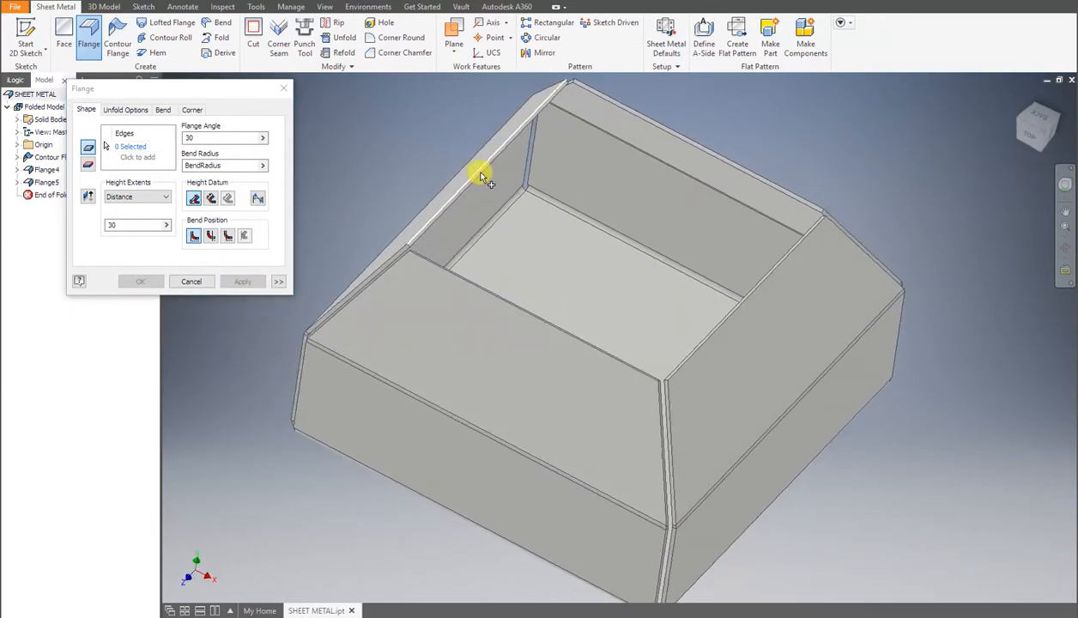
left_click(482, 177)
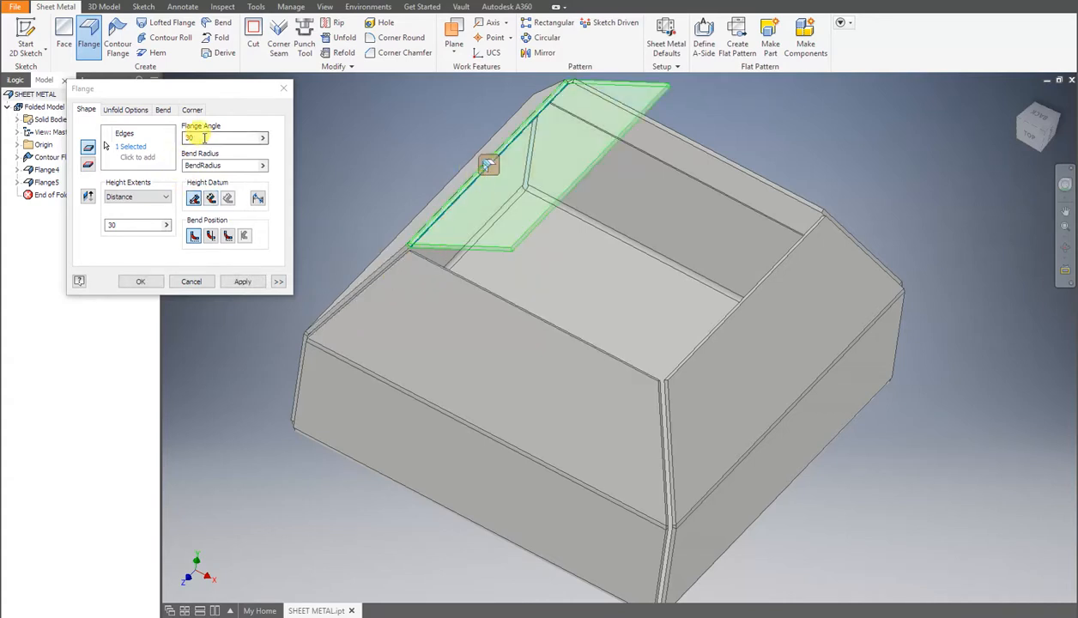
type("3")
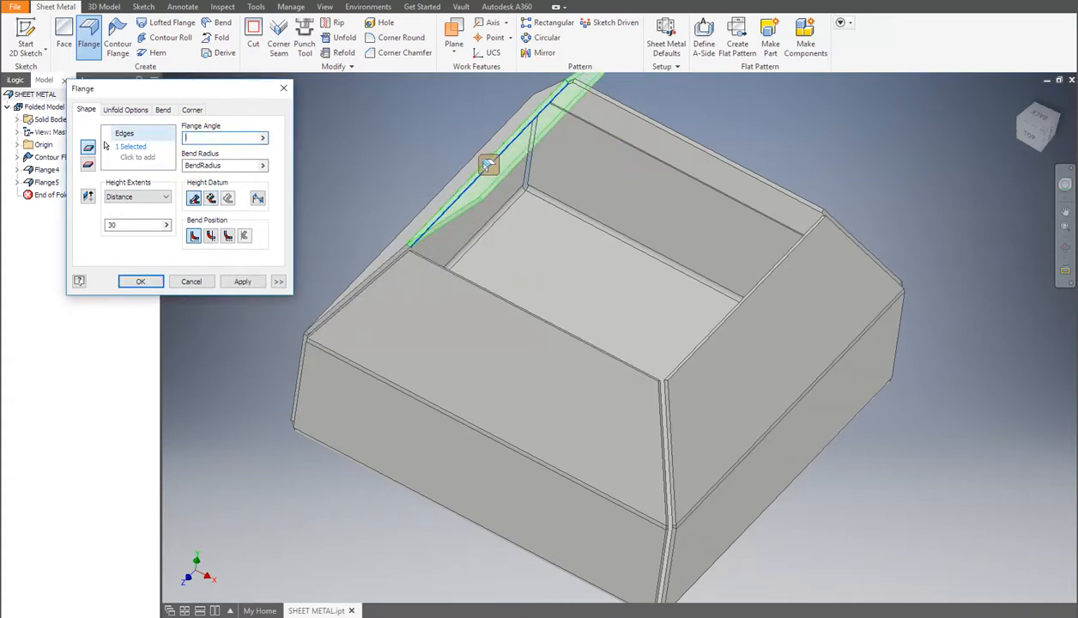
type("60")
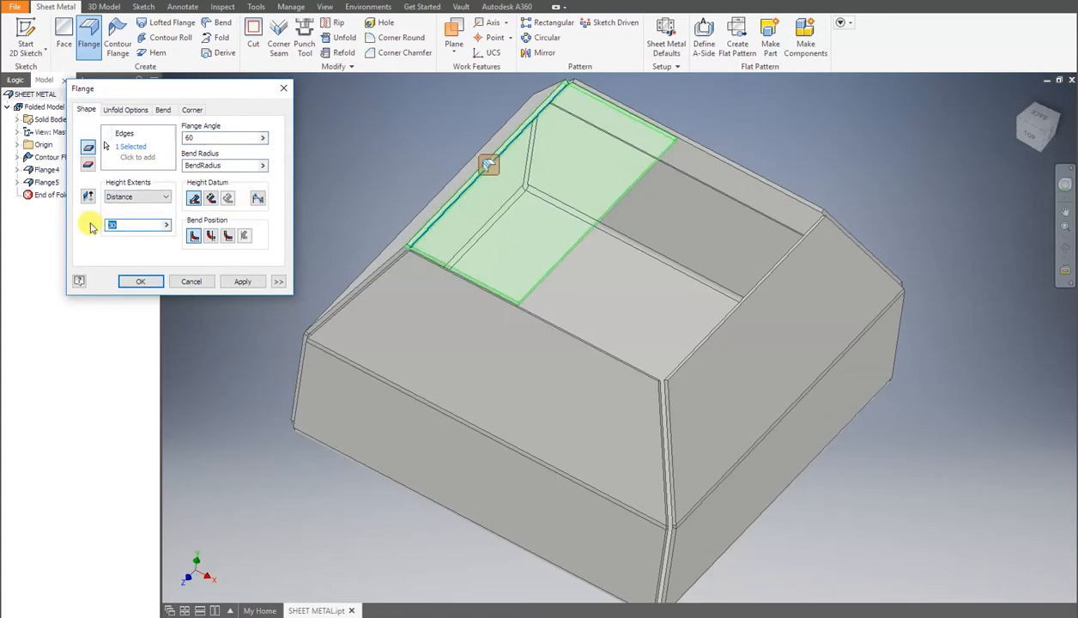
type("60")
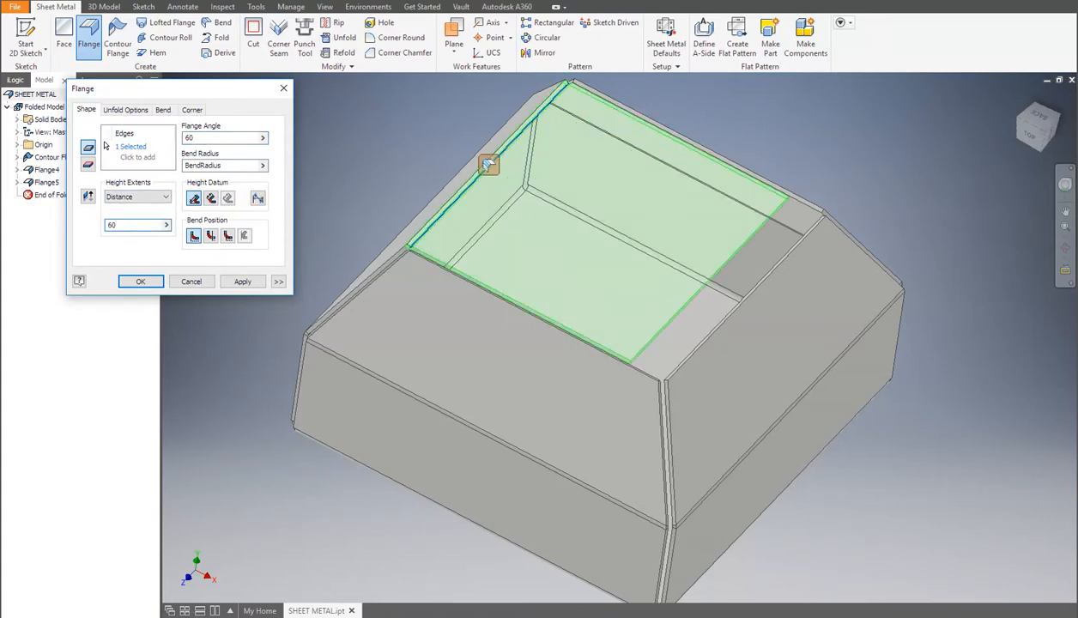
Adjust the covering flange's distance by trying 70 and 68.5 mm, settle on 68 mm, and create the flange.
left_click(1036, 120)
scroll(730, 243, "down", 5)
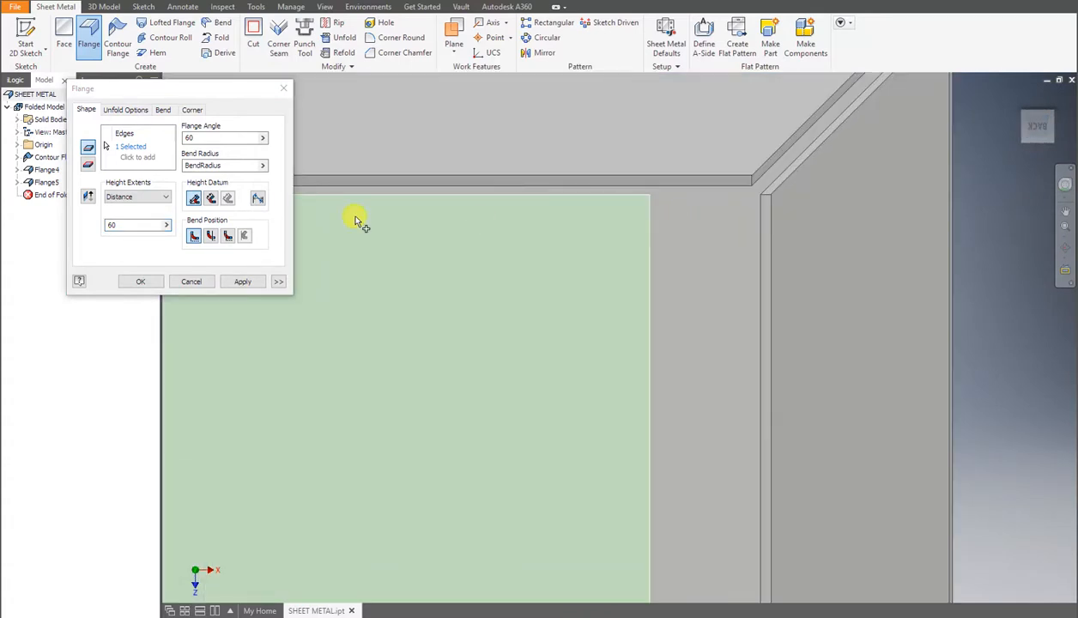
double_click(110, 224)
type("70")
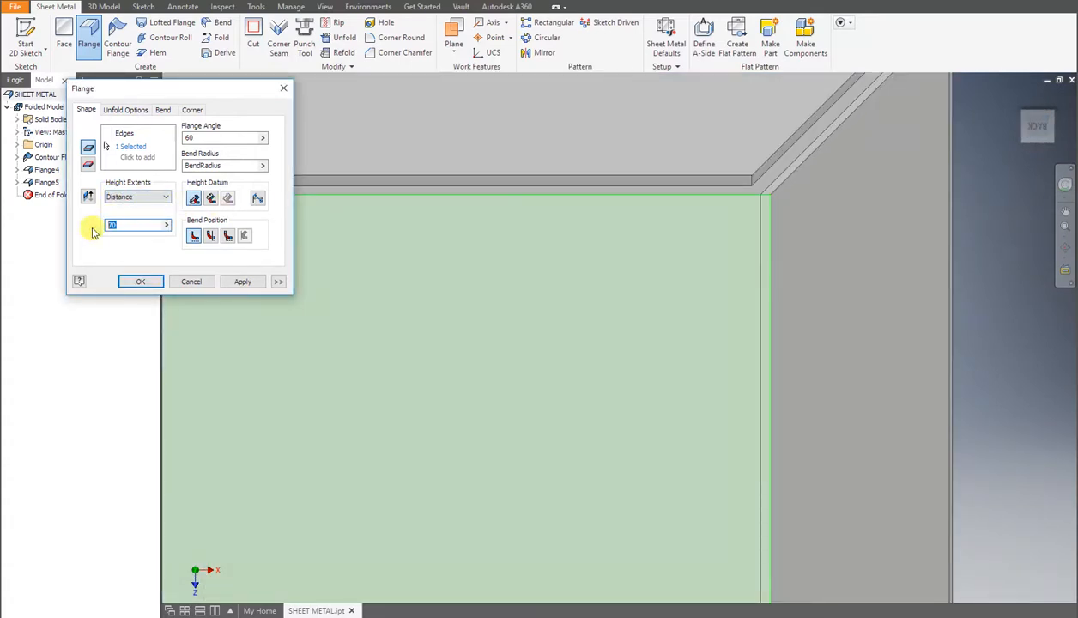
type("68")
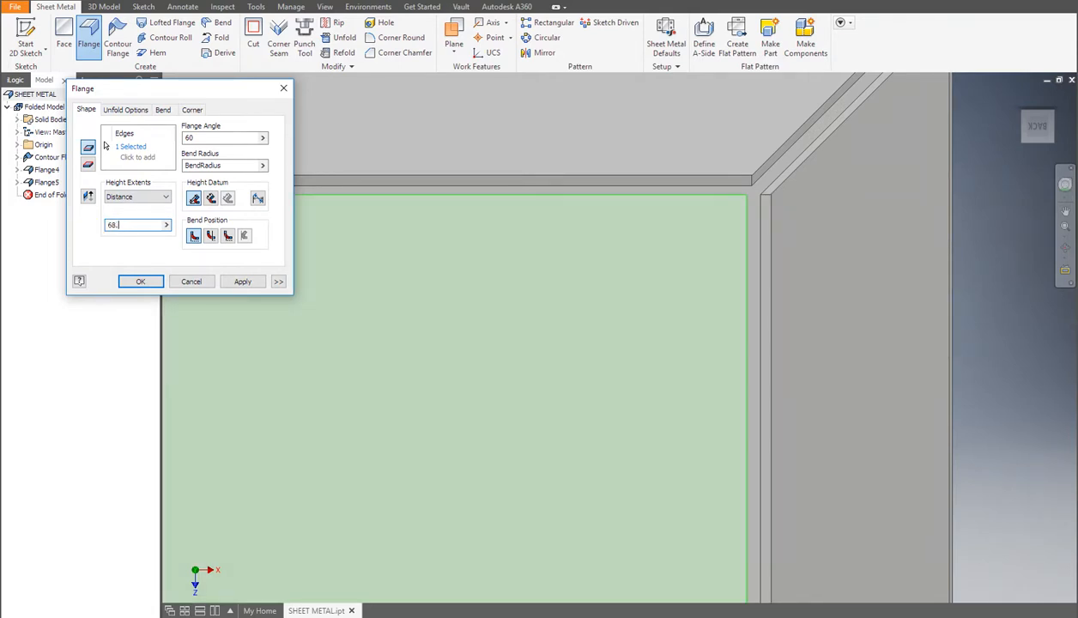
type(".5")
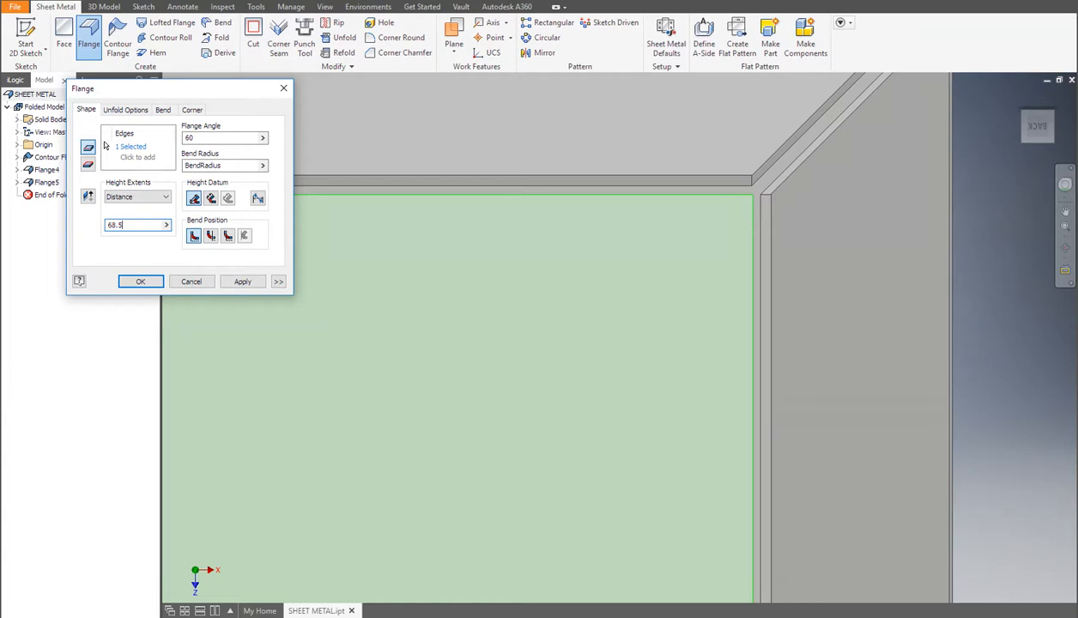
key("BackSpace")
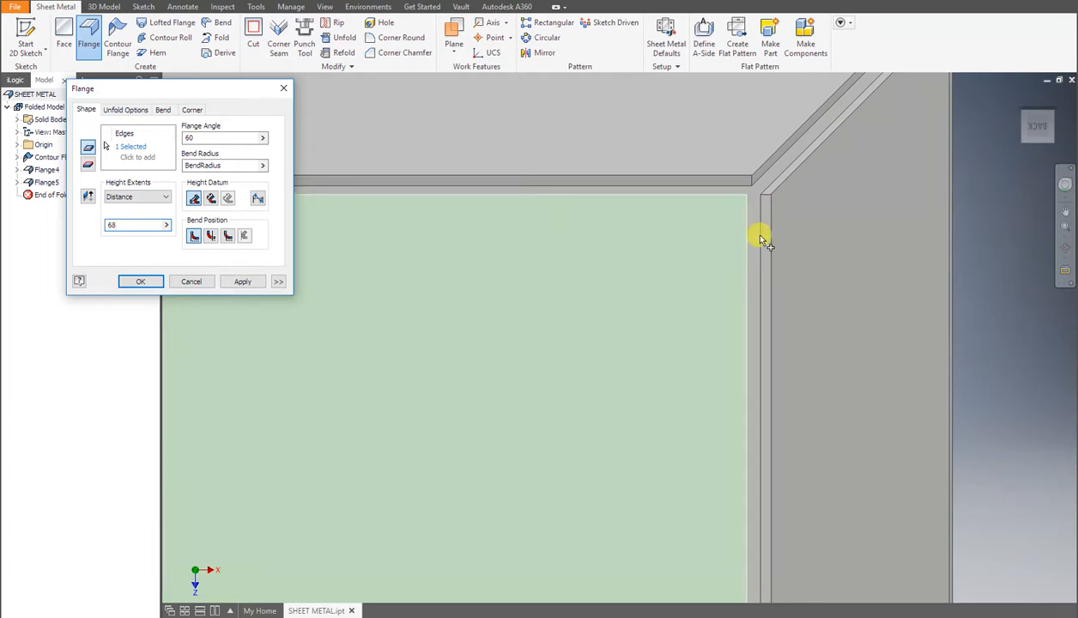
scroll(765, 196, "up", 5)
scroll(571, 254, "down", 4)
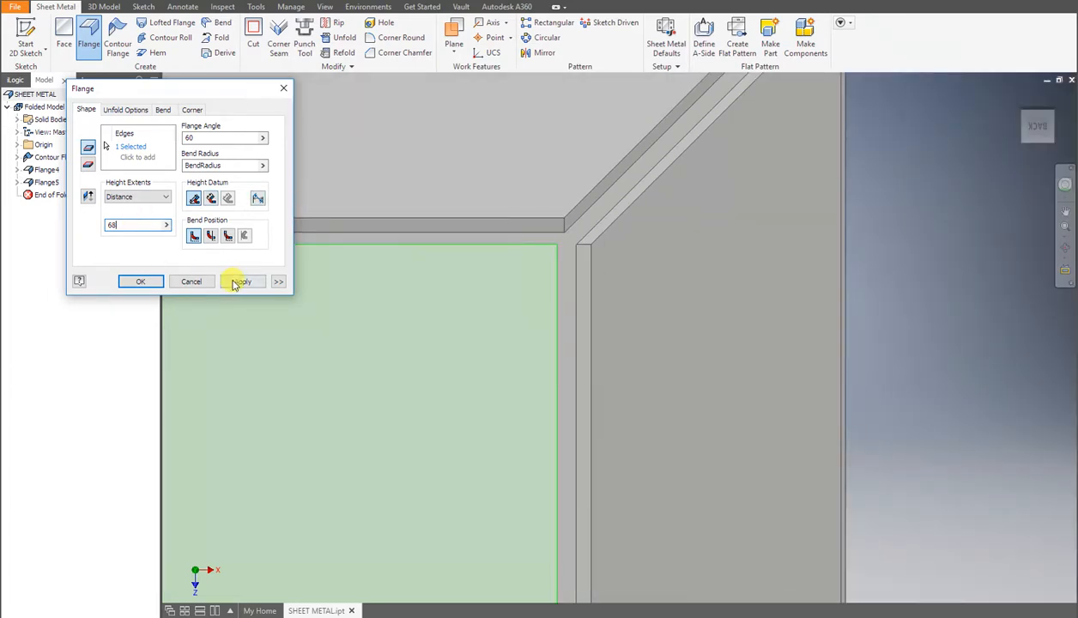
left_click(206, 287)
scroll(552, 263, "down", 5)
middle_click_drag(489, 304, 592, 308)
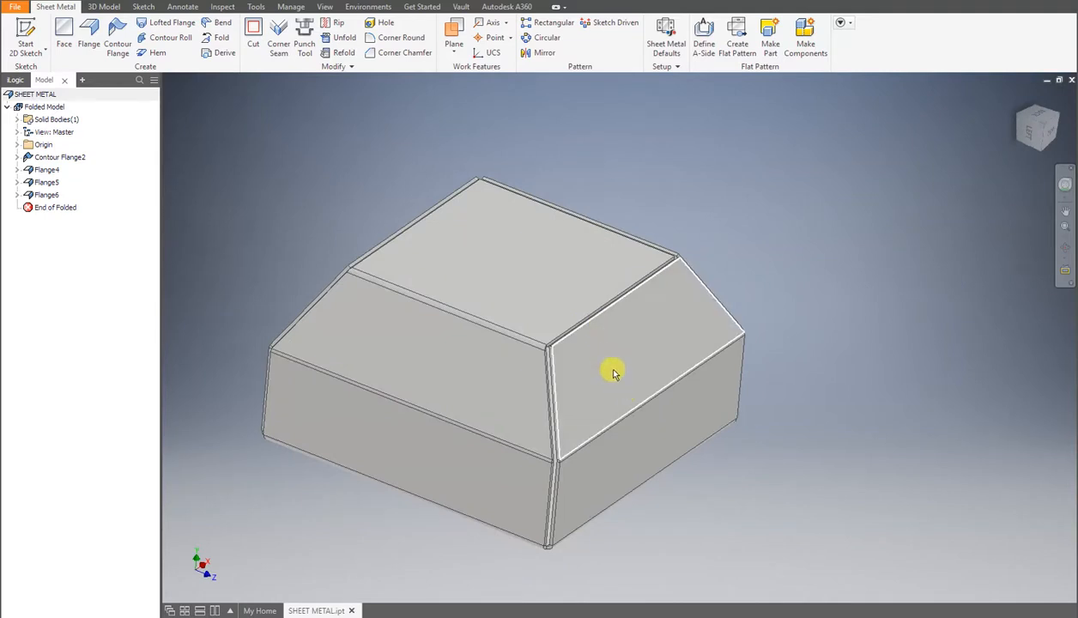
Start a sketch on the inward-sloping flange face adjoining the bent edge of the top cover.
middle_click_drag(583, 368, 455, 369, "shift")
left_click(531, 256)
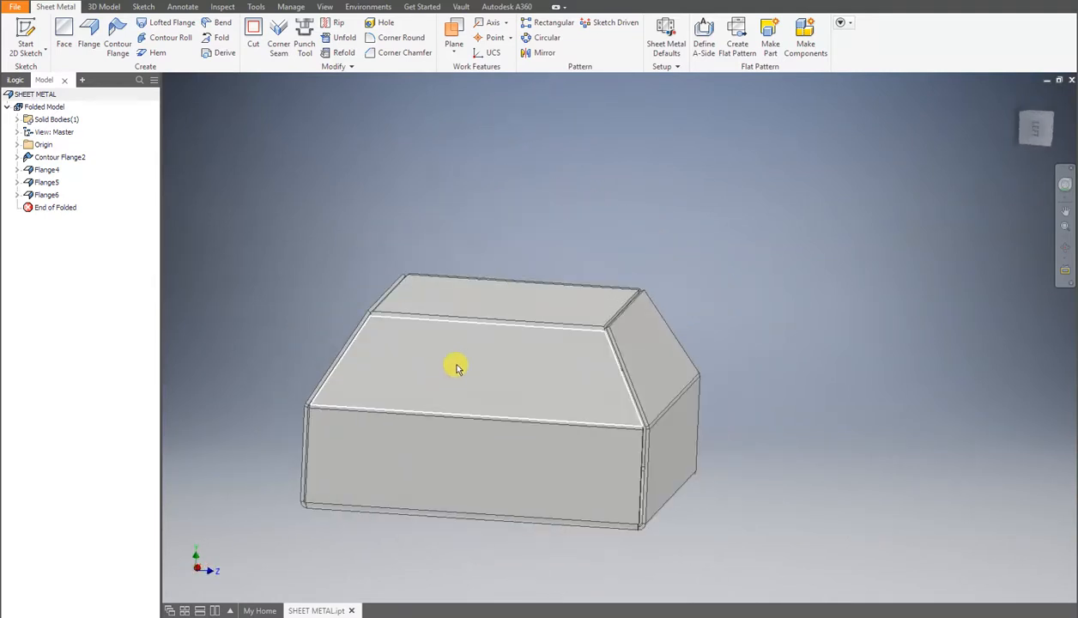
left_click(455, 368)
left_click(509, 354)
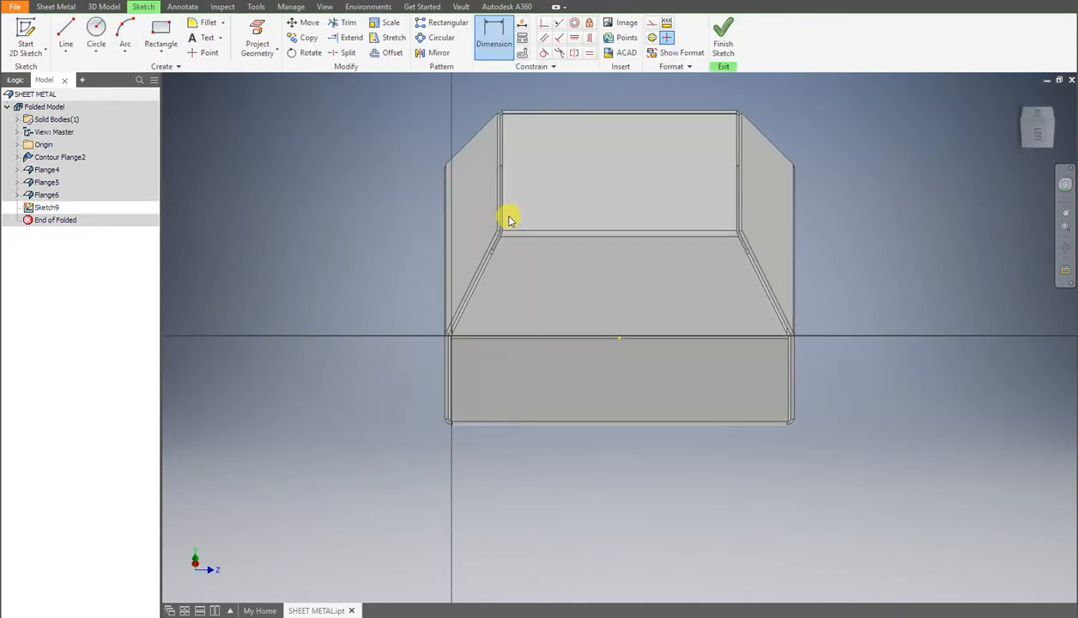
Sketch a center-point arc slot near the middle of the sloped face.
left_click(162, 51)
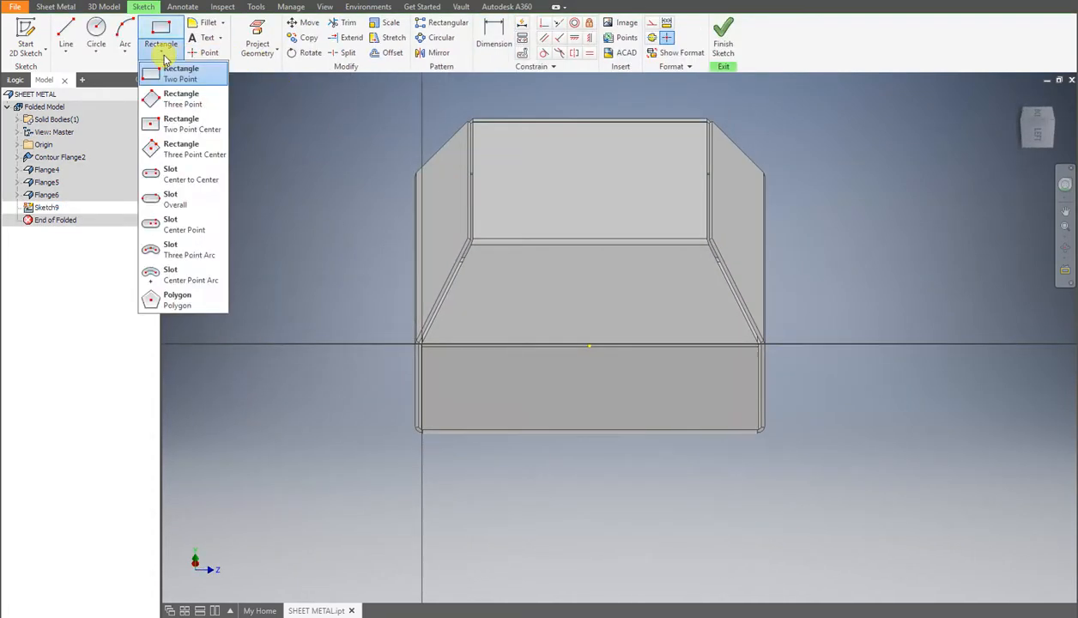
left_click(168, 273)
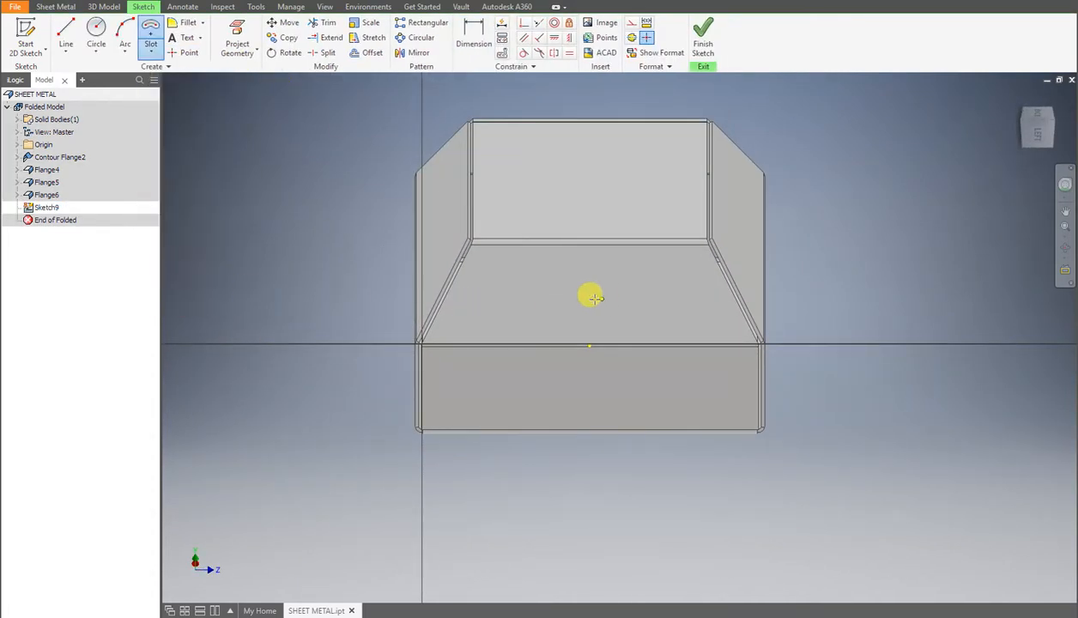
left_click(592, 293)
left_click(635, 290)
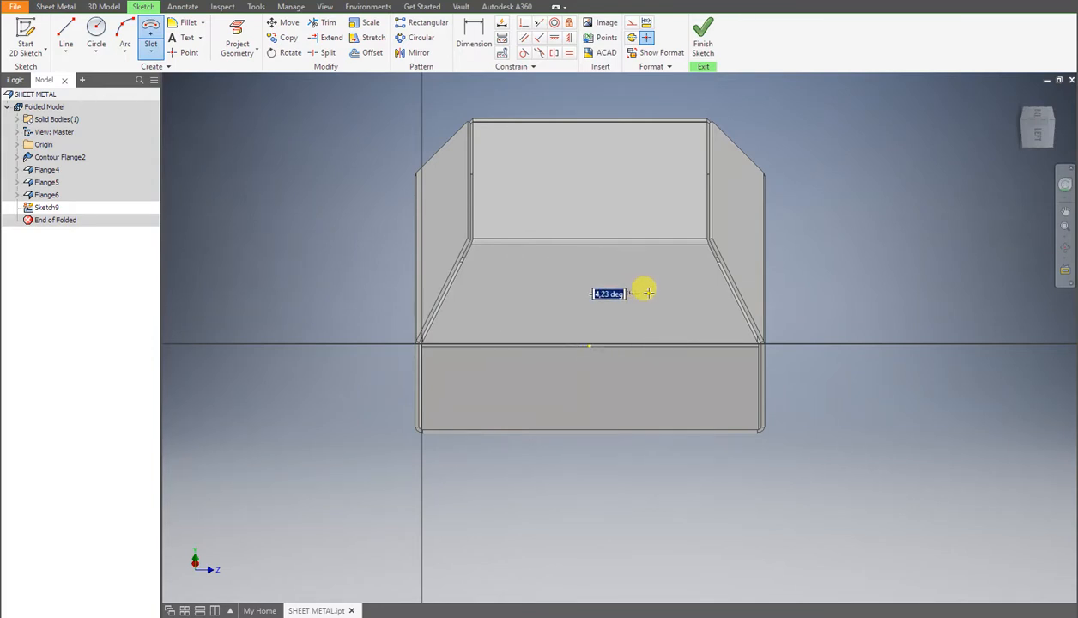
scroll(646, 292, "up", 3)
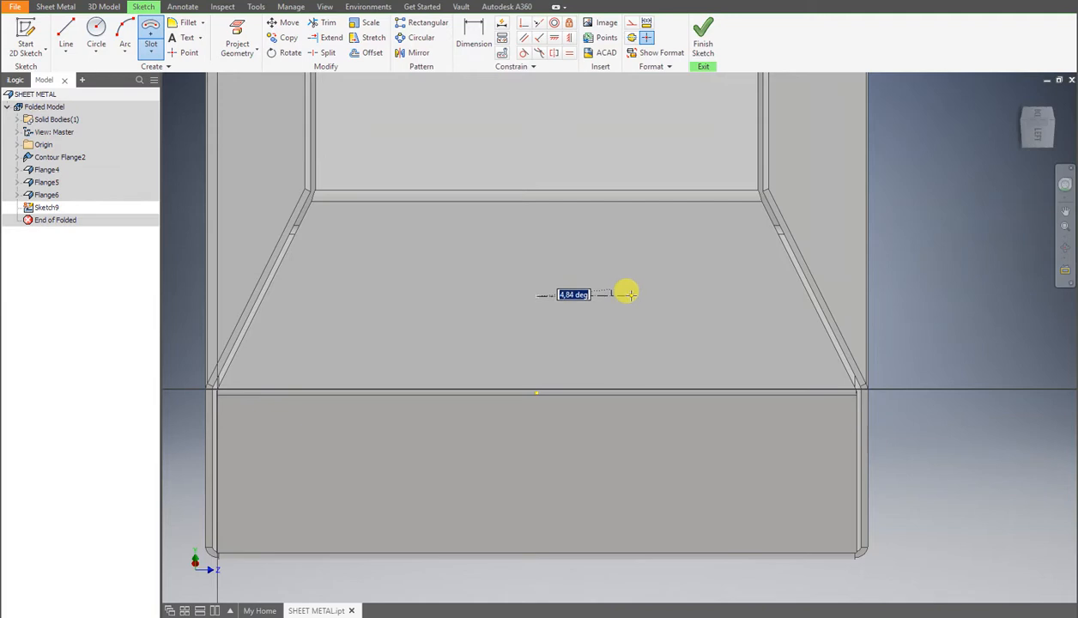
left_click(631, 296)
left_click(668, 296)
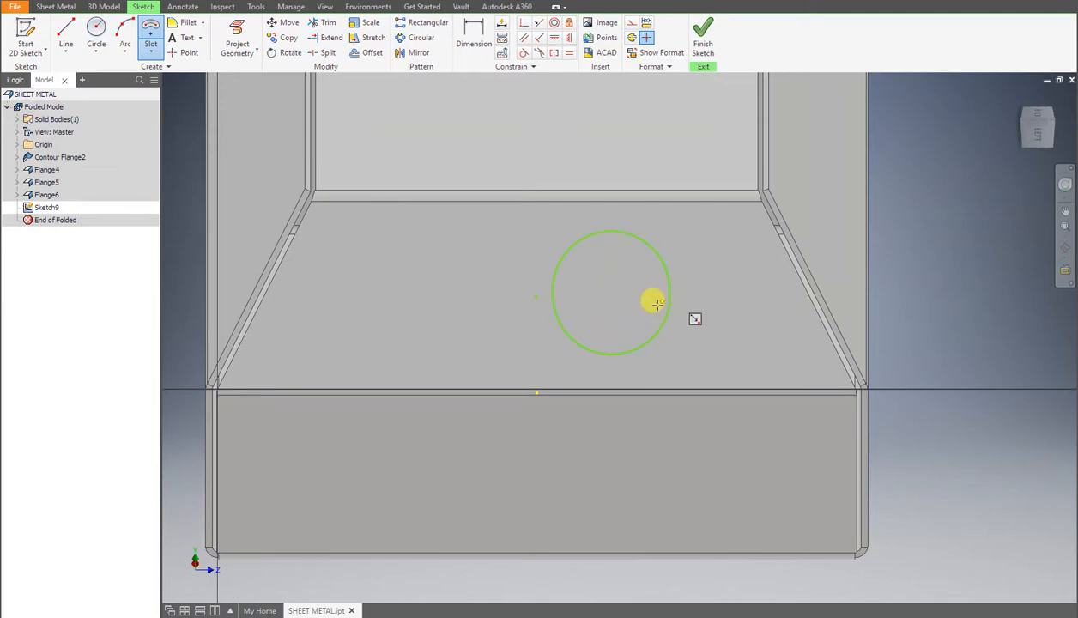
key("Escape")
Reshape the slot into a wider, more strongly curved arc with an outer radius of about 20 mm.
scroll(611, 295, "up", 5)
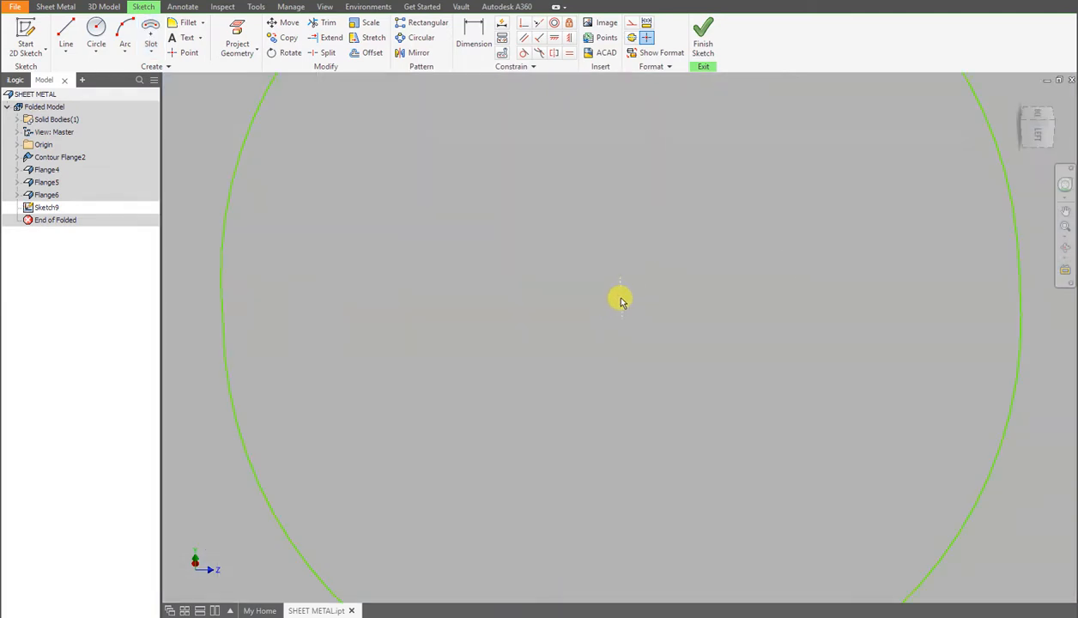
left_click_drag(620, 298, 404, 317)
scroll(438, 333, "down", 3)
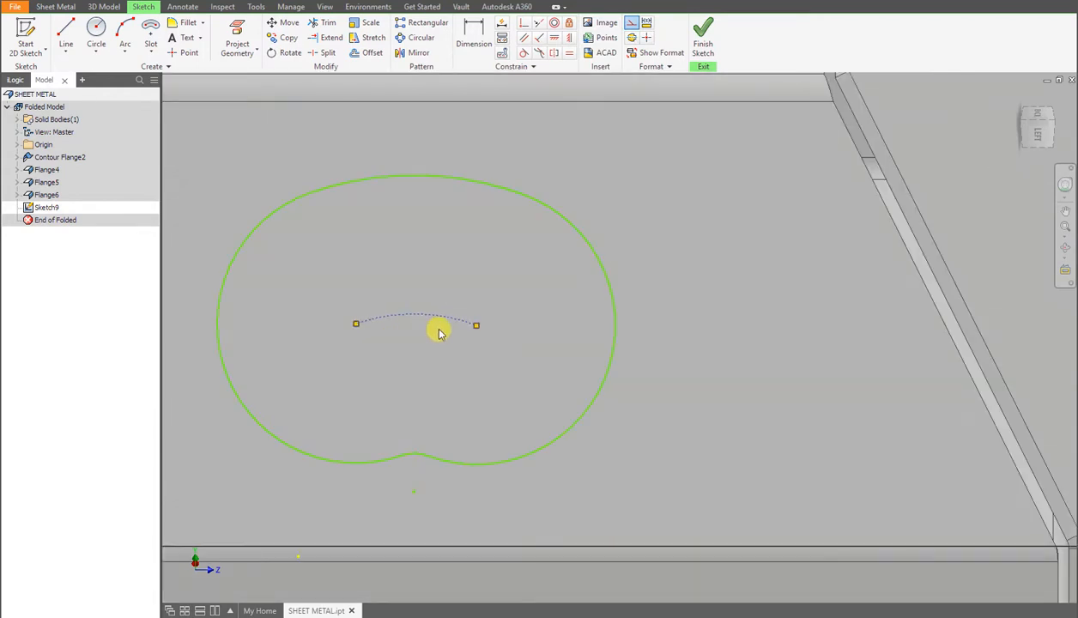
middle_click_drag(375, 326, 437, 316)
mouse_move(420, 314)
left_mouse_down()
mouse_move(303, 308)
mouse_move(311, 313)
left_mouse_up()
left_click_drag(538, 317, 606, 322)
mouse_move(550, 115)
left_mouse_down()
mouse_move(514, 172)
mouse_move(521, 147)
left_mouse_up()
scroll(524, 233, "down", 3)
middle_click_drag(529, 250, 535, 251)
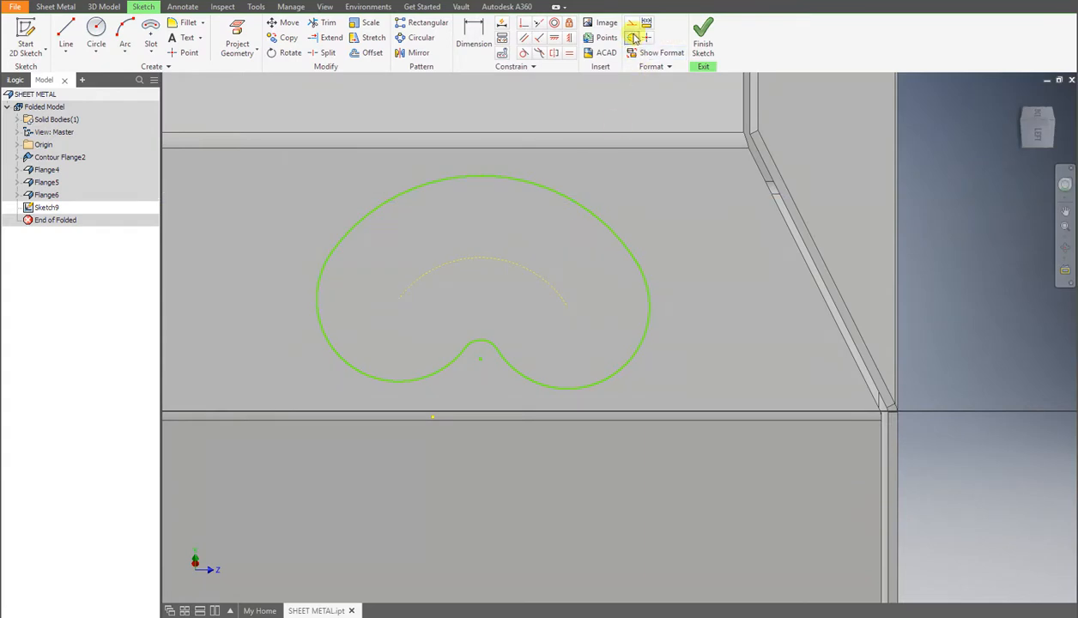
Constrain the slot's arc midpoint vertically to the midpoint of the sloped face's lower edge and level the slot's ends.
scroll(463, 257, "down", 3)
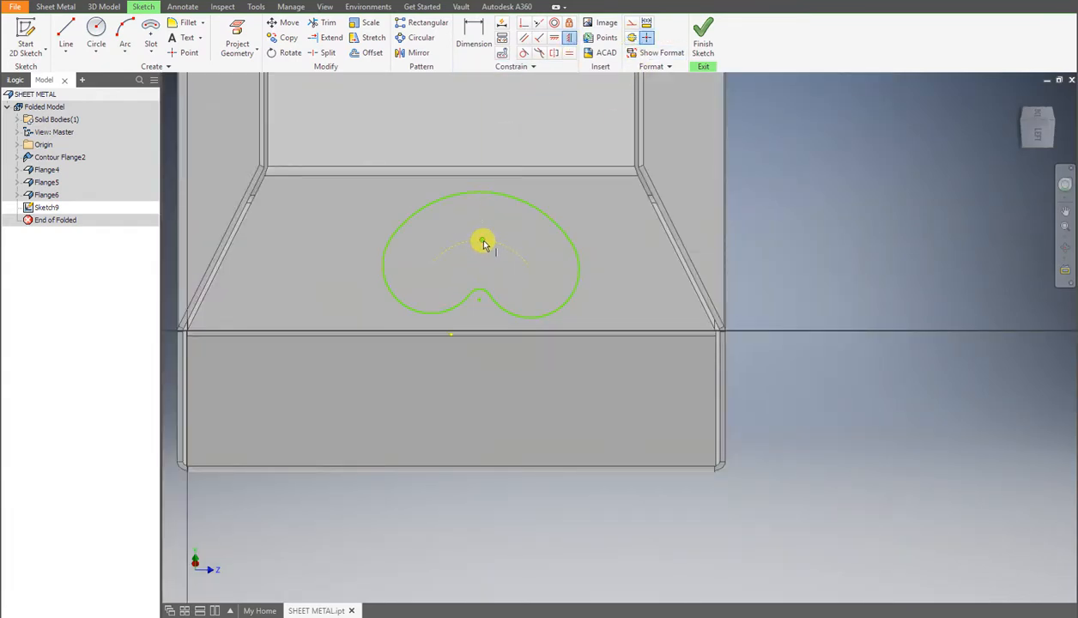
left_click(451, 340)
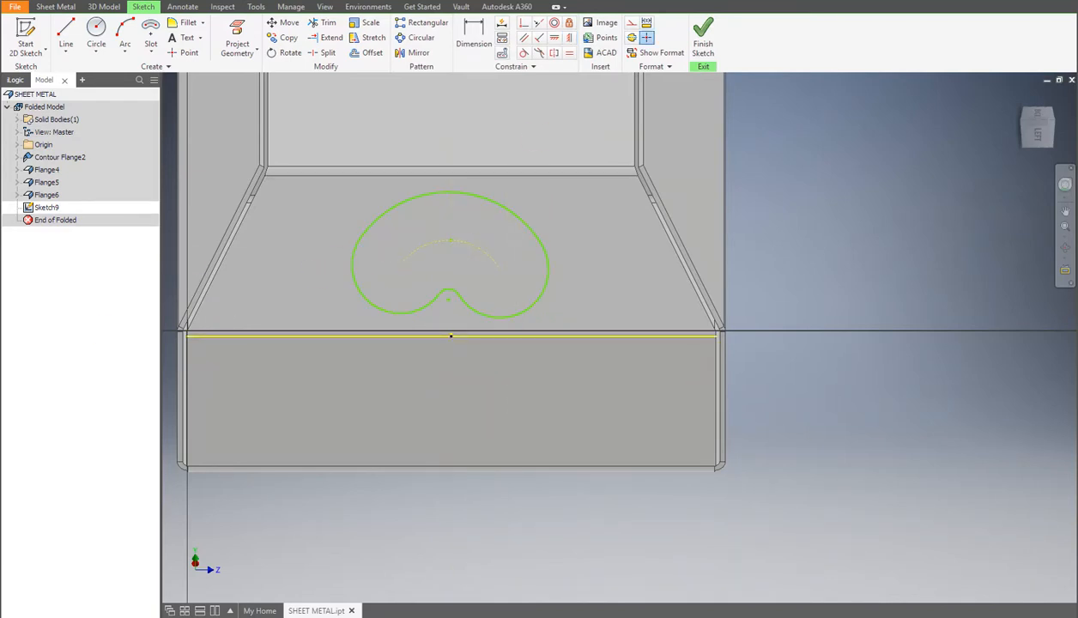
scroll(327, 299, "up", 3)
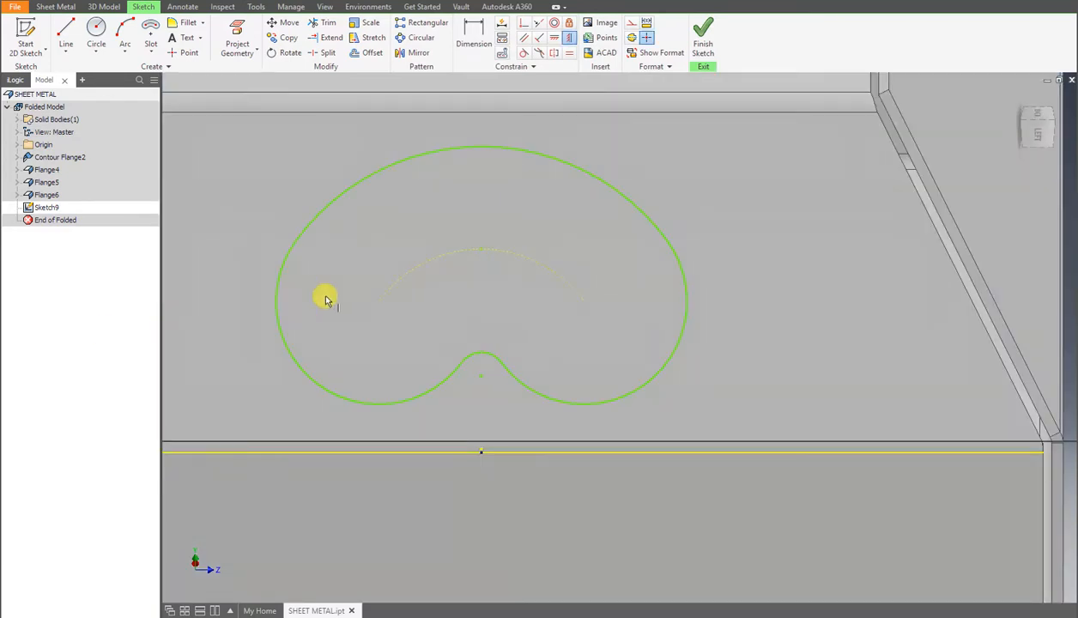
Dimension the slot's outer arc radius as 10 mm and its rounded end radius as 3 mm.
left_click(483, 34)
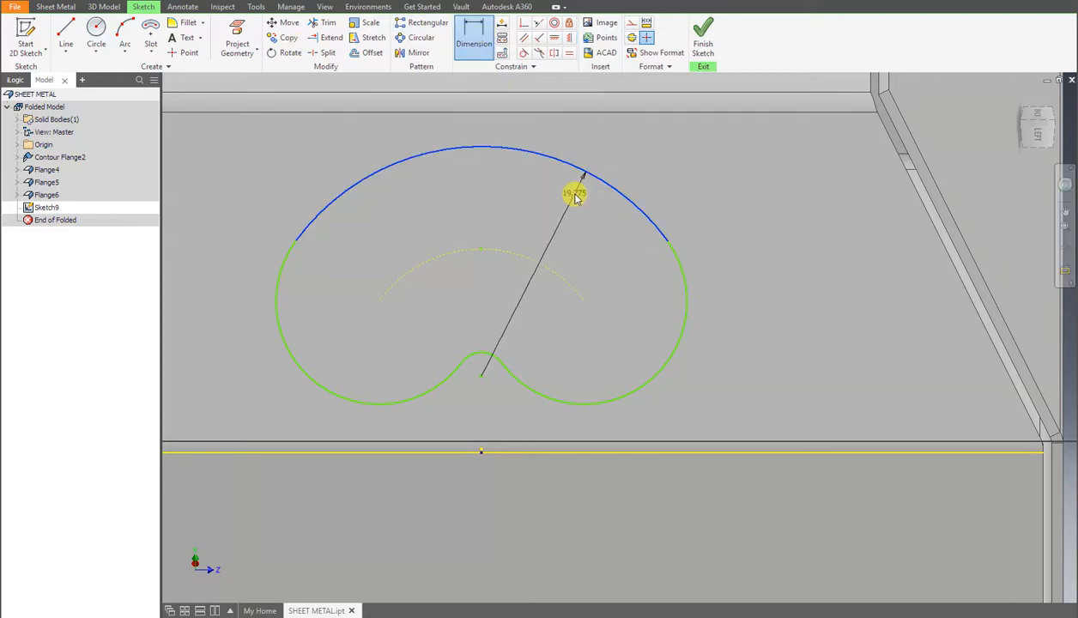
left_click(576, 197)
type("10")
key("Return")
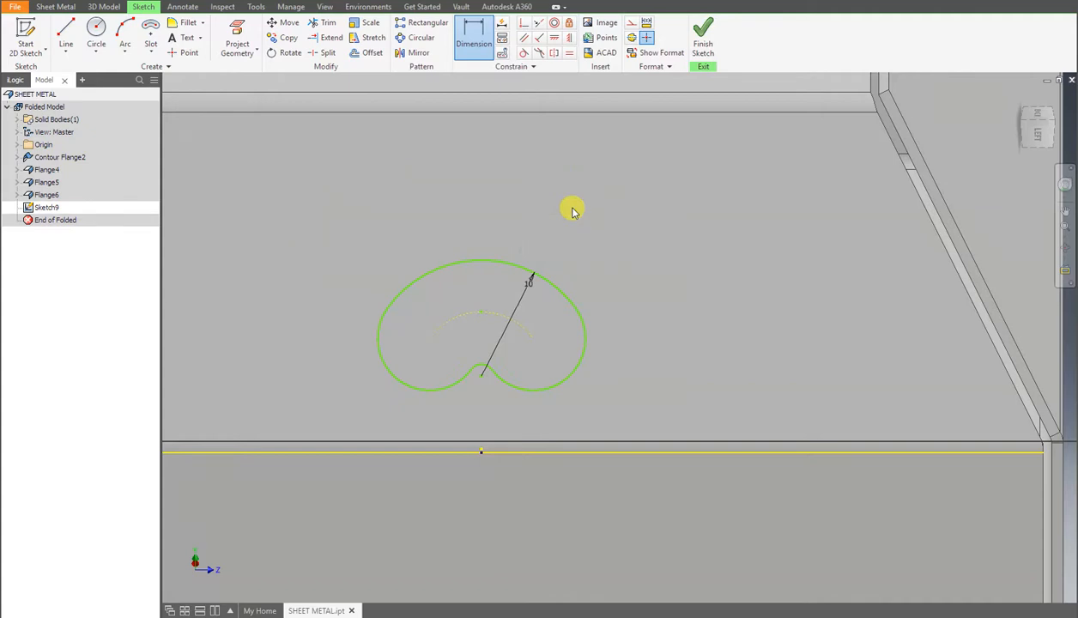
left_click(594, 365)
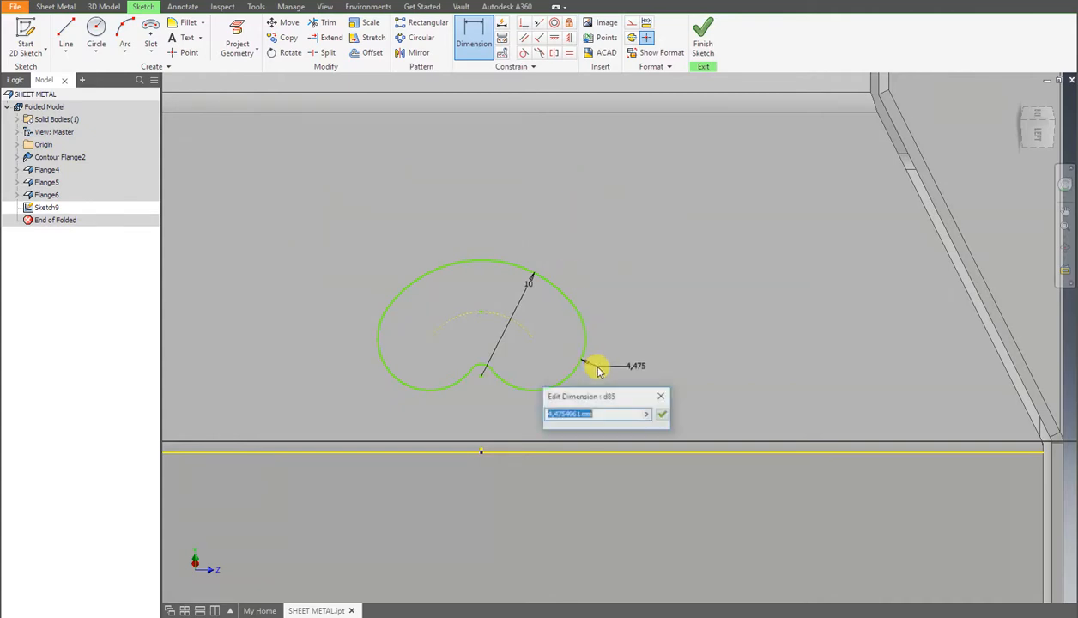
type("3")
key("Return")
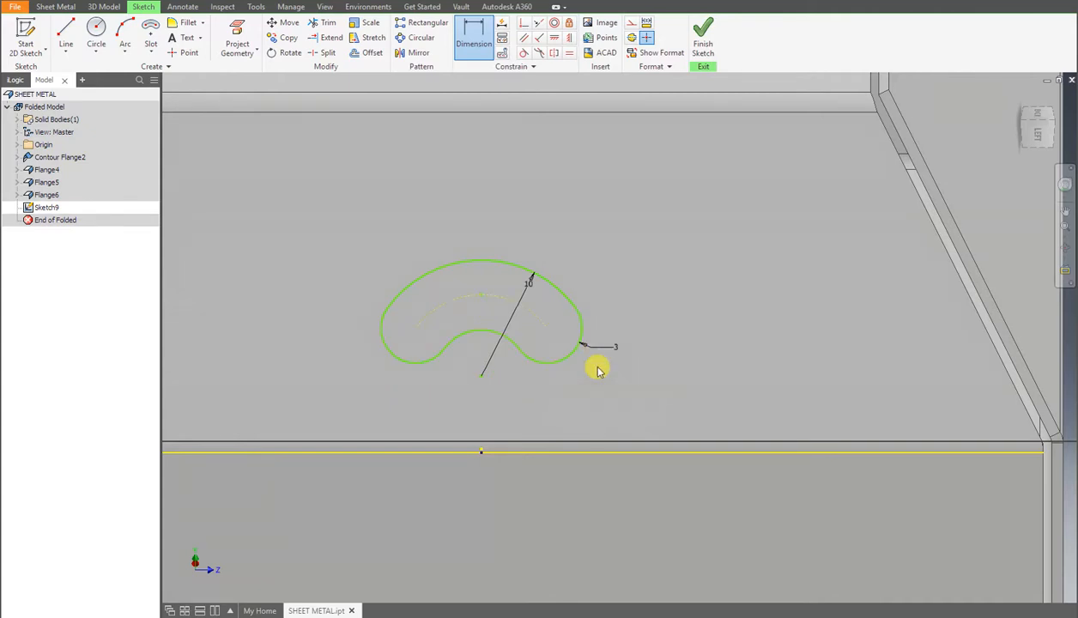
Enlarge the slot's outer arc radius, trying 12 mm and settling on 15 mm.
left_click(530, 293)
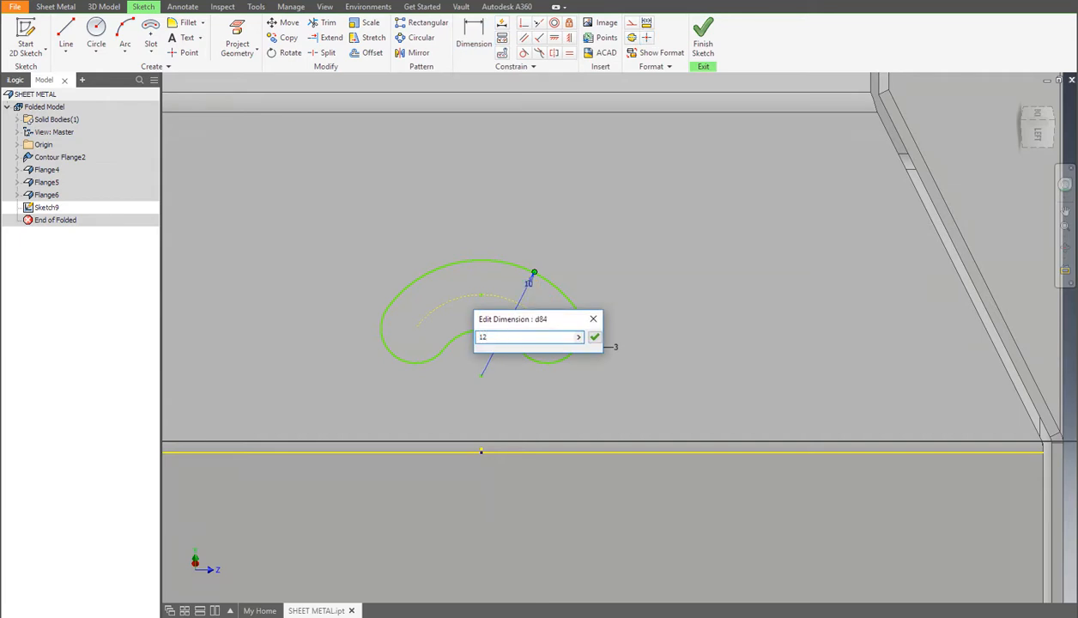
key("Return")
double_click(538, 268)
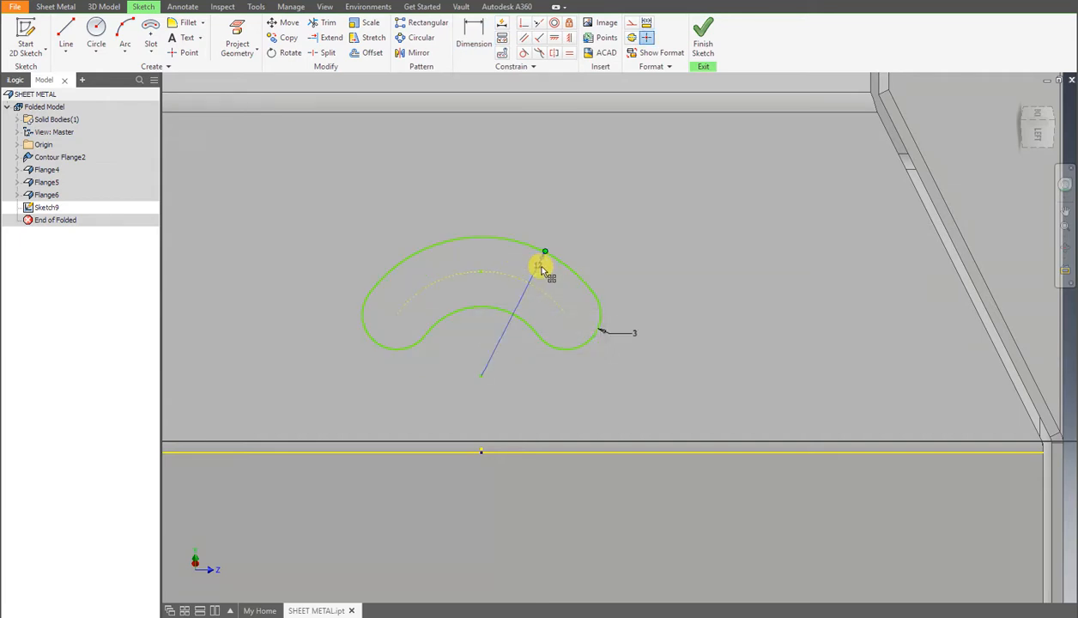
key("Return")
scroll(539, 272, "down", 3)
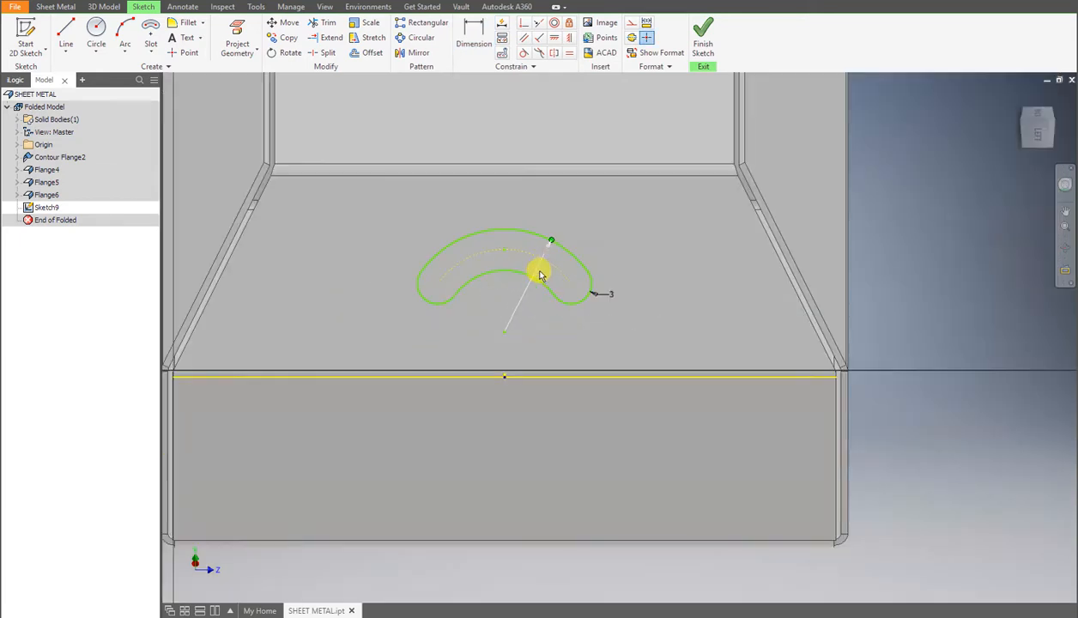
middle_click_drag(572, 341, 556, 322)
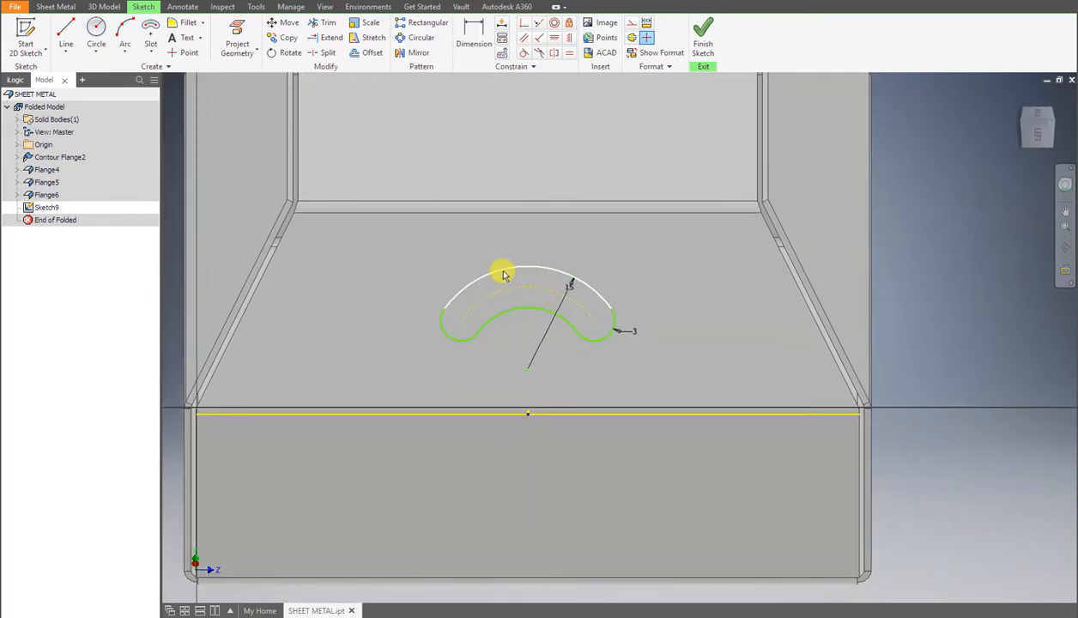
Dimension the slot's arc center 6 mm above the projected lower edge of the sloped face.
left_click_drag(503, 272, 486, 255)
left_click(473, 36)
scroll(559, 305, "up", 4)
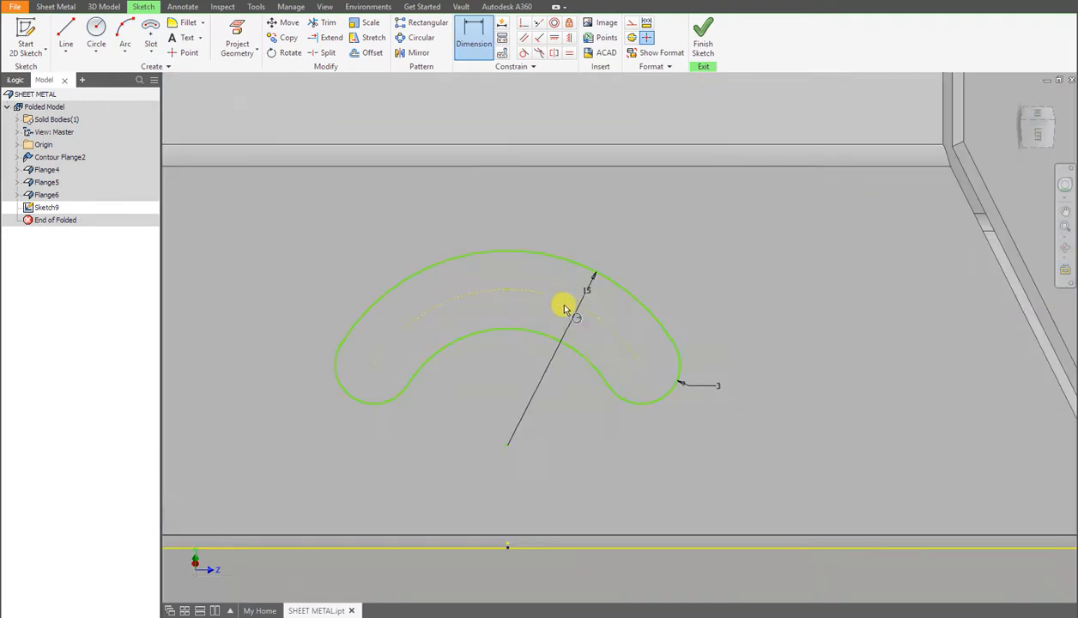
left_click(521, 277)
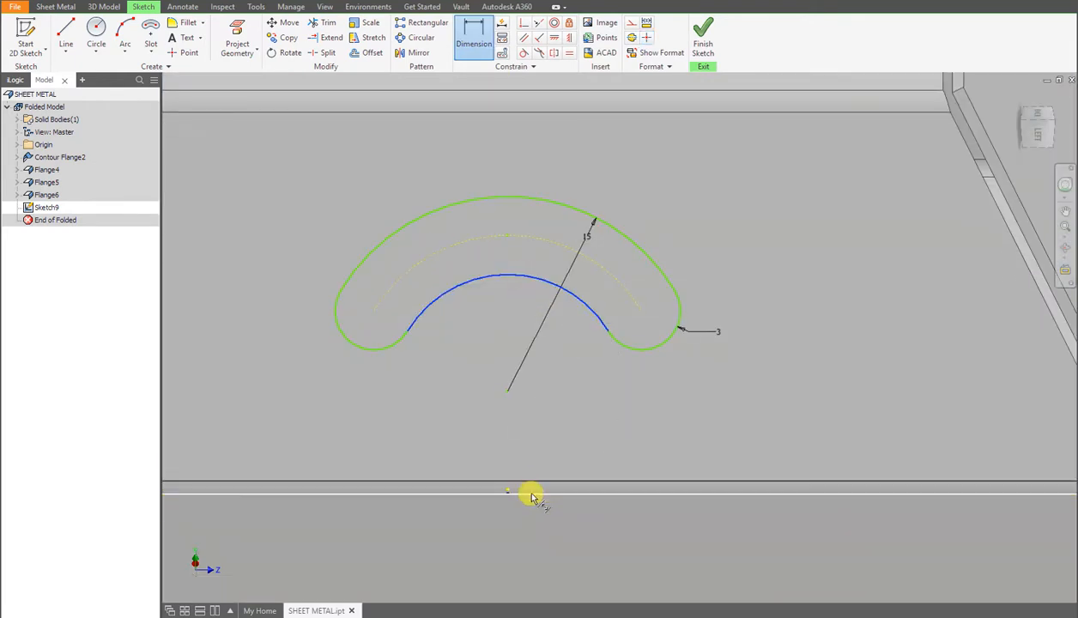
left_click(529, 493)
left_click(550, 404)
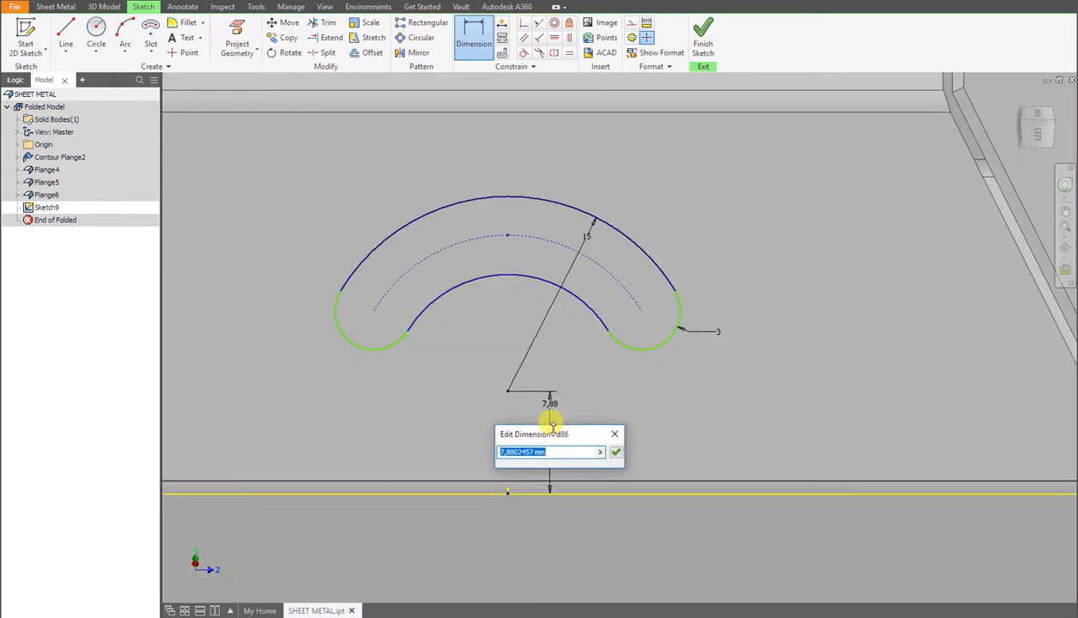
type("6")
key("Return")
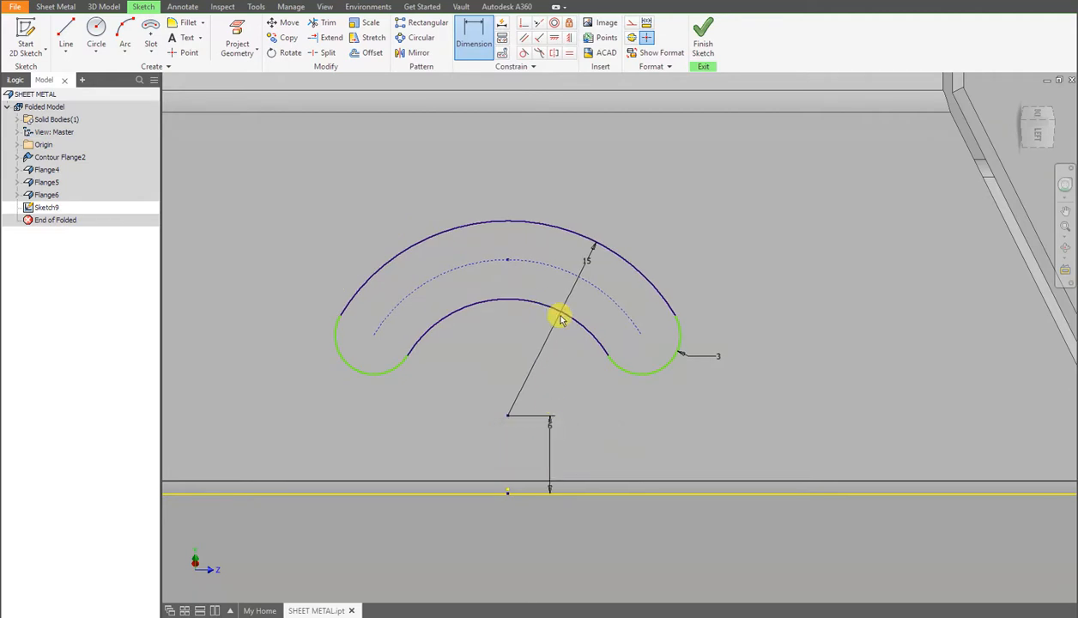
Dimension the distance between the slot's two end centers, trying 25 mm and settling on 20 mm.
middle_click_drag(635, 388, 616, 347)
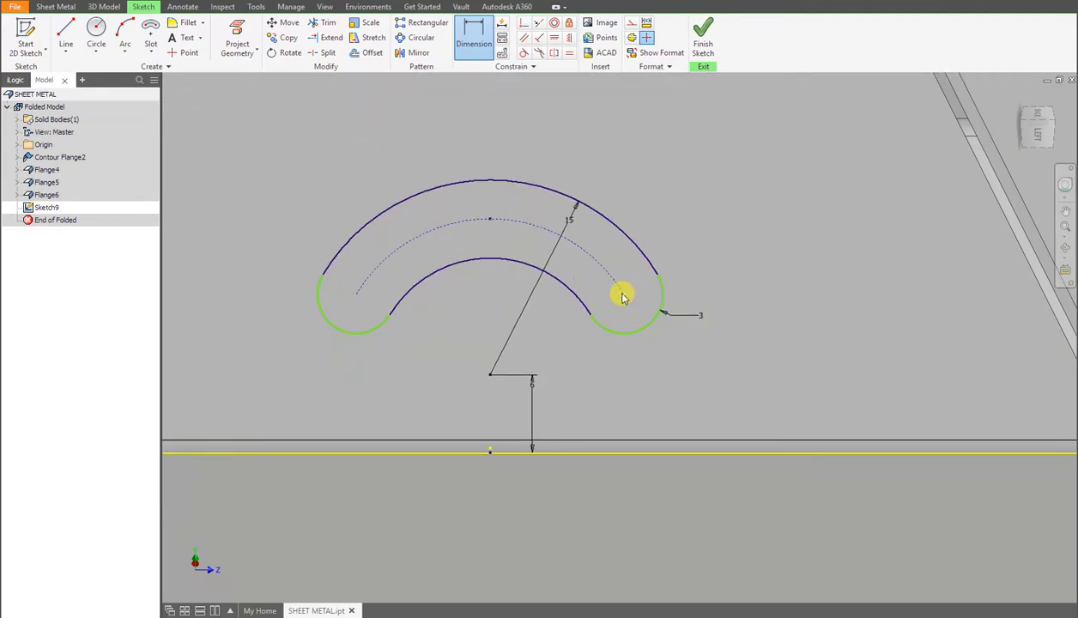
left_click(353, 297)
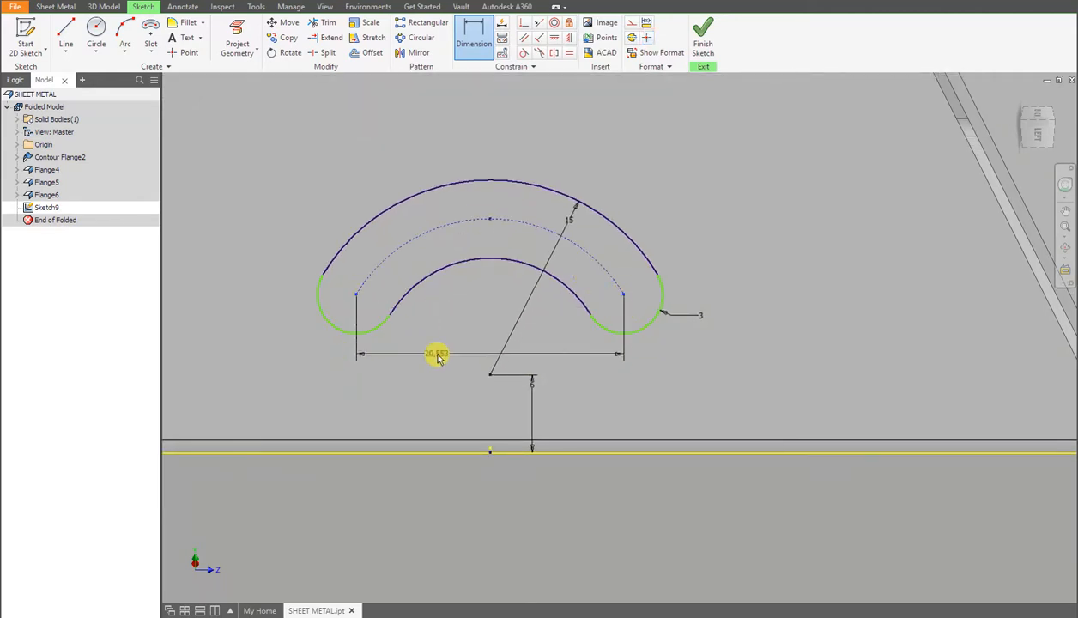
left_click(442, 352)
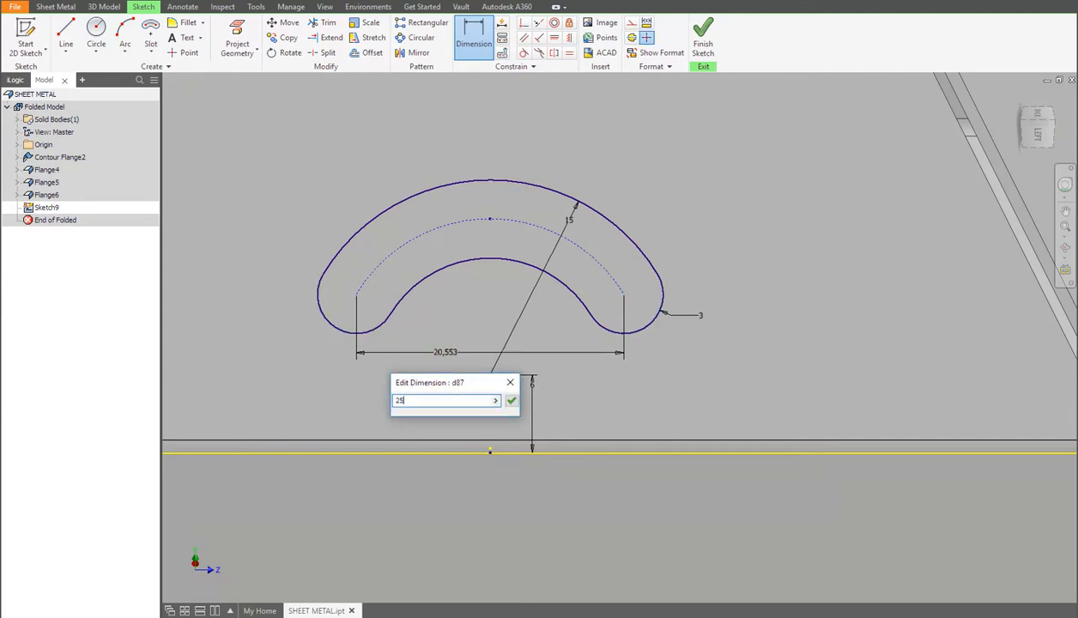
type("25")
key("Return")
key("Return")
double_click(453, 355)
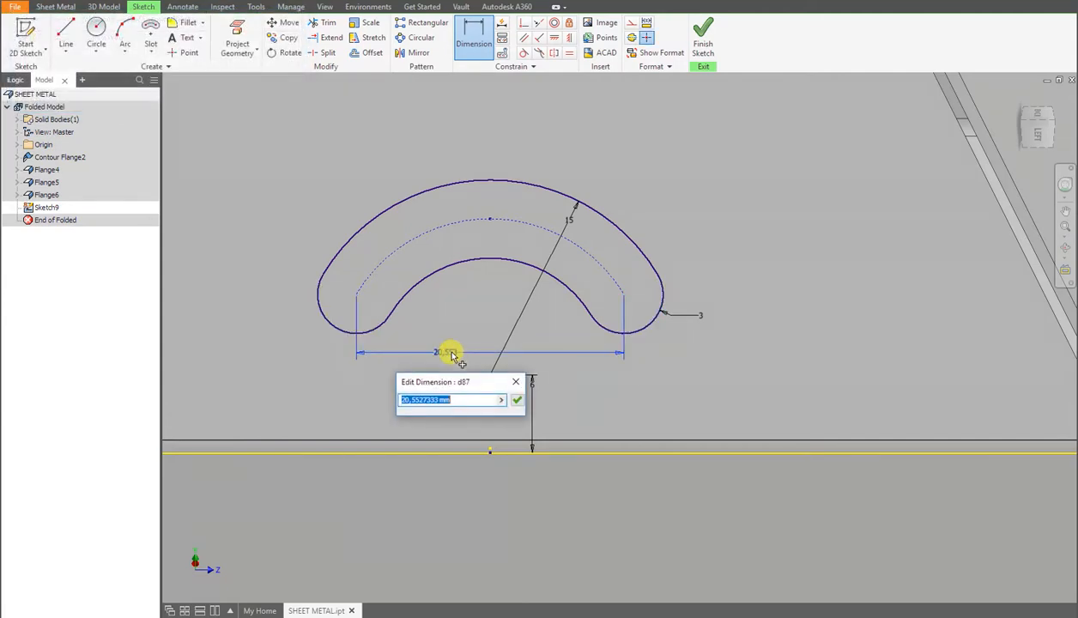
key("Escape")
scroll(455, 350, "down", 5)
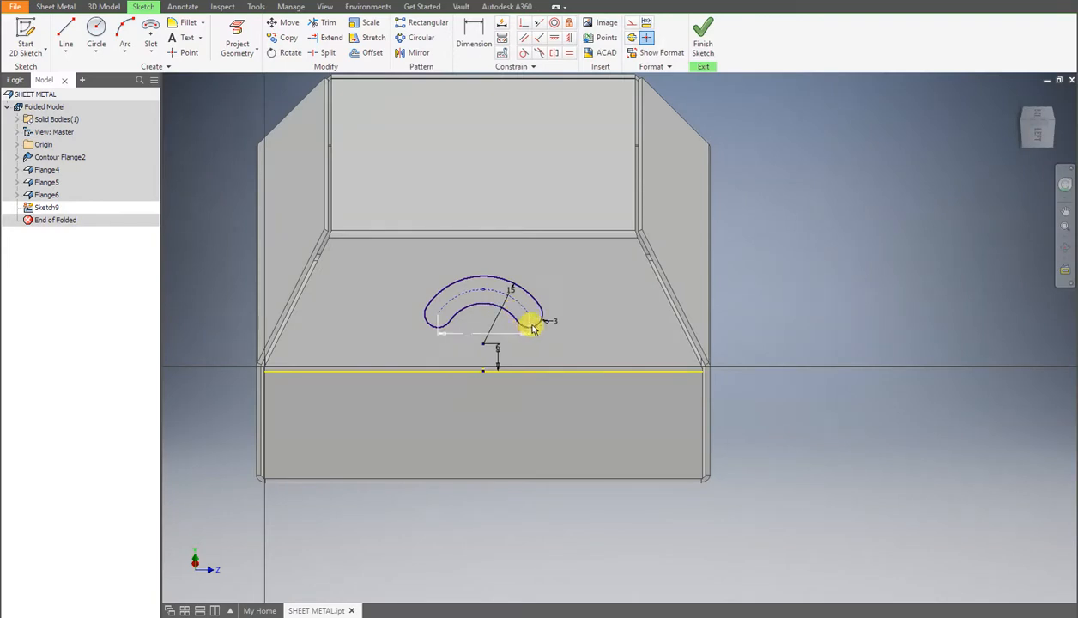
scroll(532, 328, "up", 3)
scroll(593, 344, "down", 3)
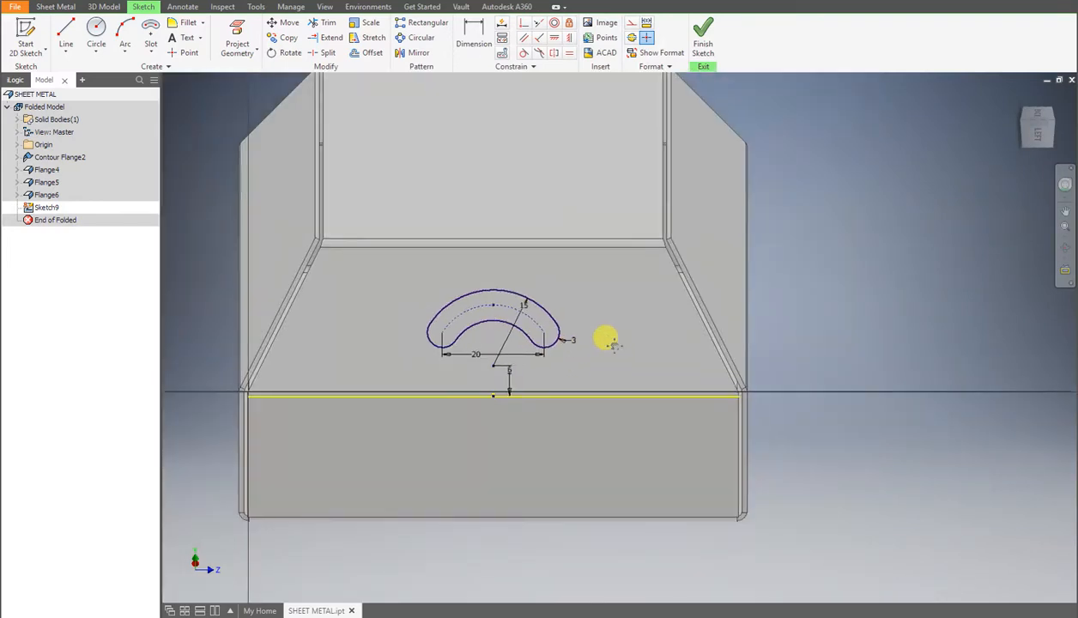
Finish the sketch and cut the arc slot through the sloped flange with the distance set to Thickness.
left_click(718, 54)
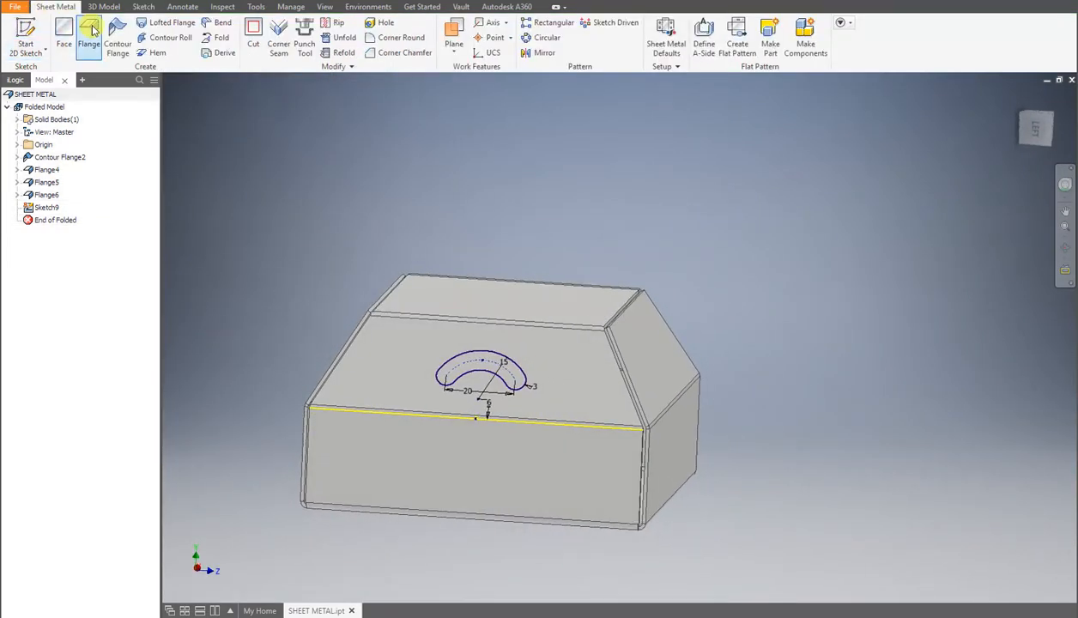
left_click(253, 34)
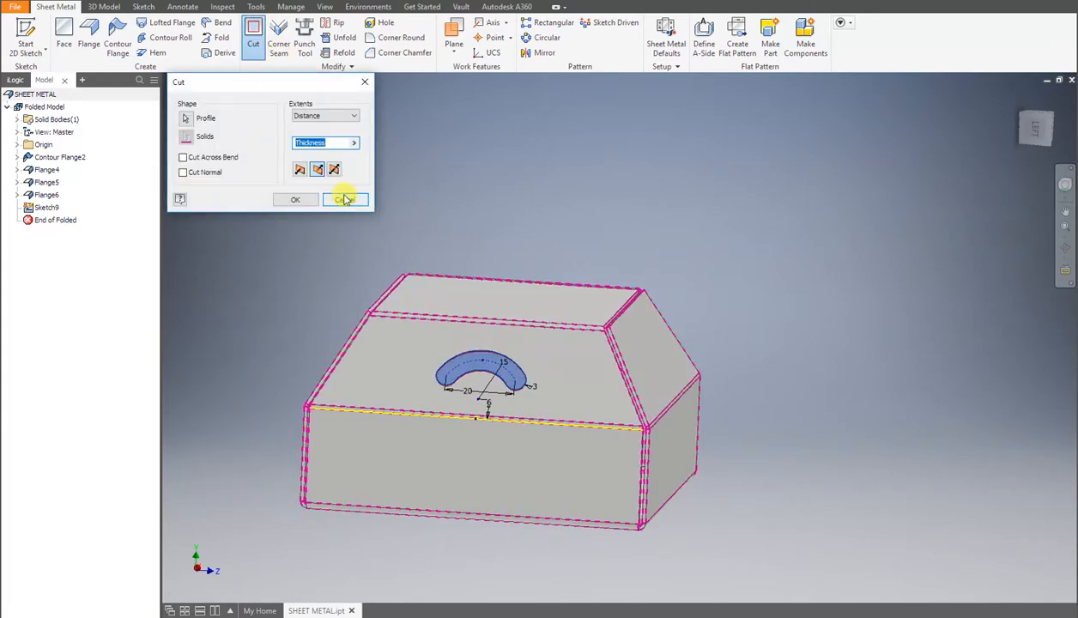
left_click(287, 200)
Start a sketch on the flat top cover of the box.
middle_click_drag(551, 289, 491, 320, "shift")
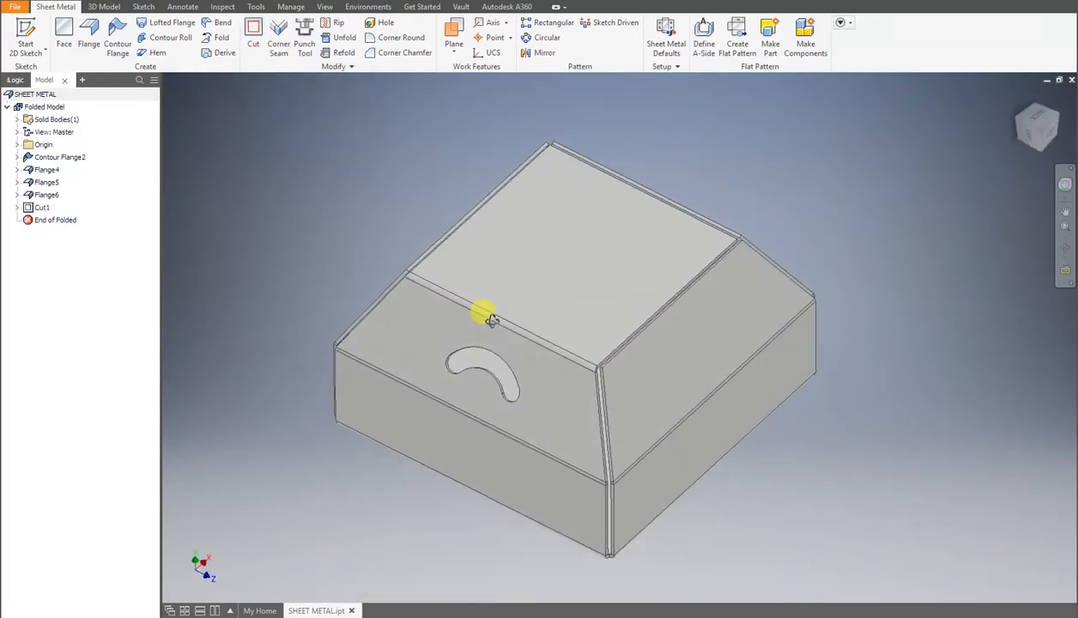
left_click(597, 249)
left_click(624, 241)
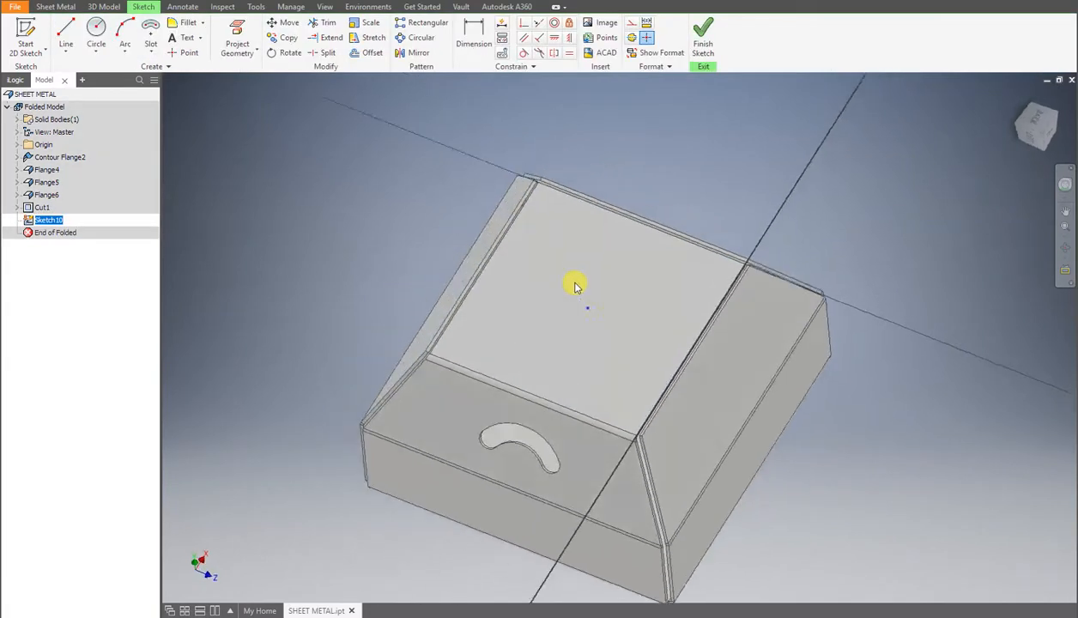
Draw a circle centered on the flat top cover and dimension its diameter as 30 mm.
left_click(96, 34)
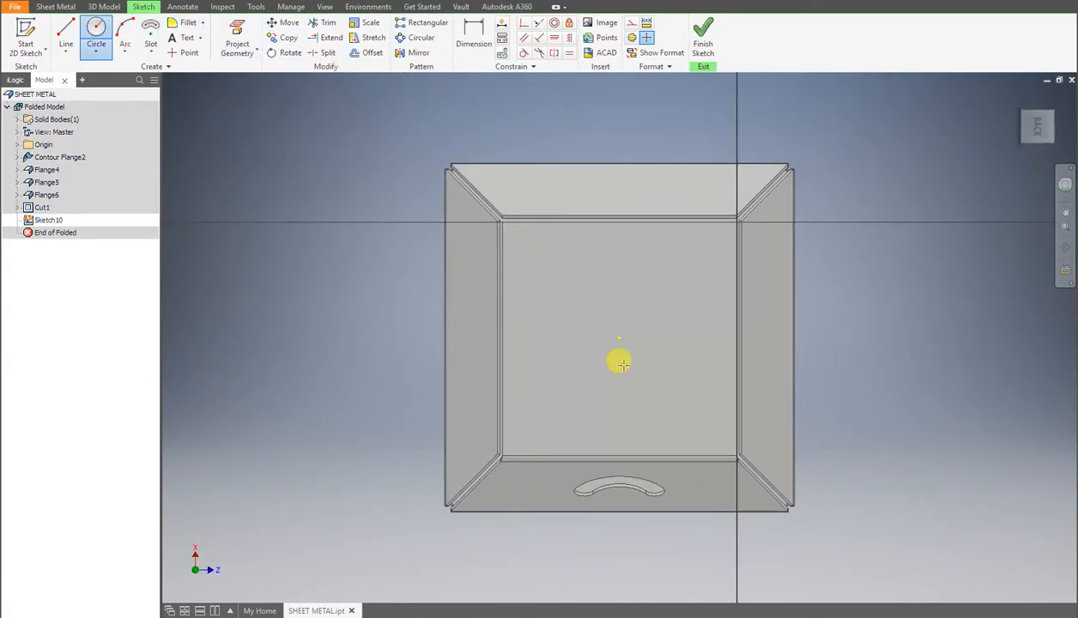
left_click(619, 336)
left_click(638, 287)
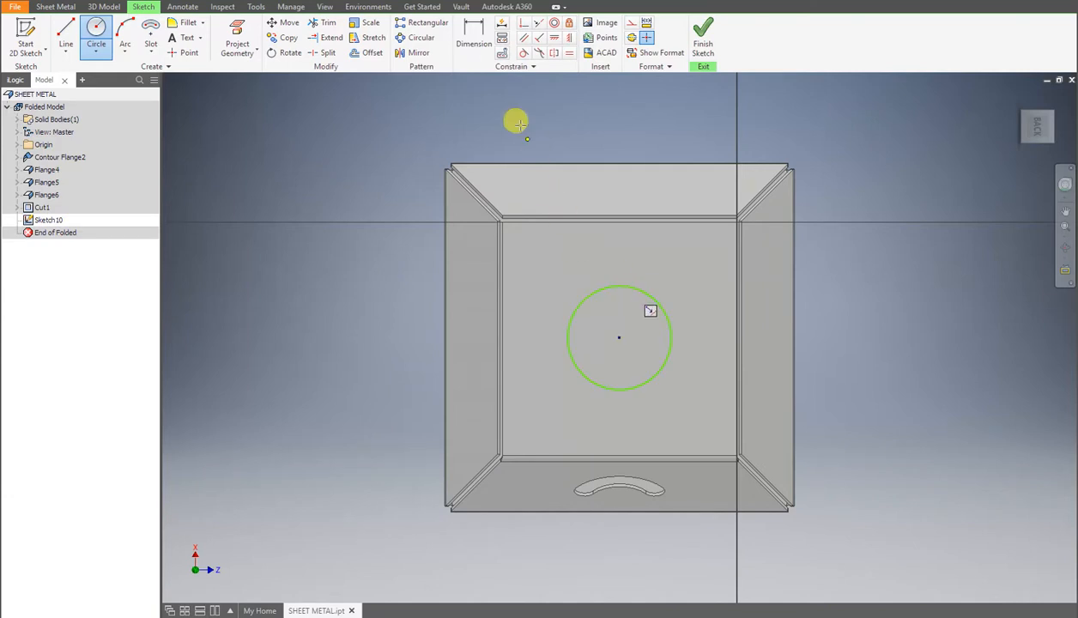
left_click(475, 41)
left_click(605, 285)
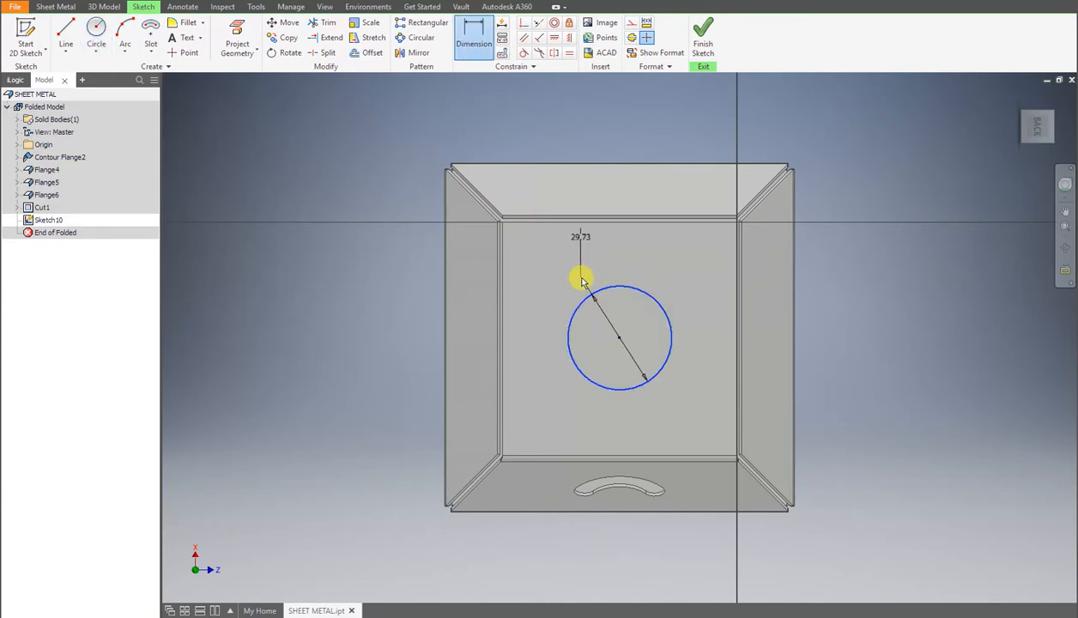
left_click(557, 296)
key("Return")
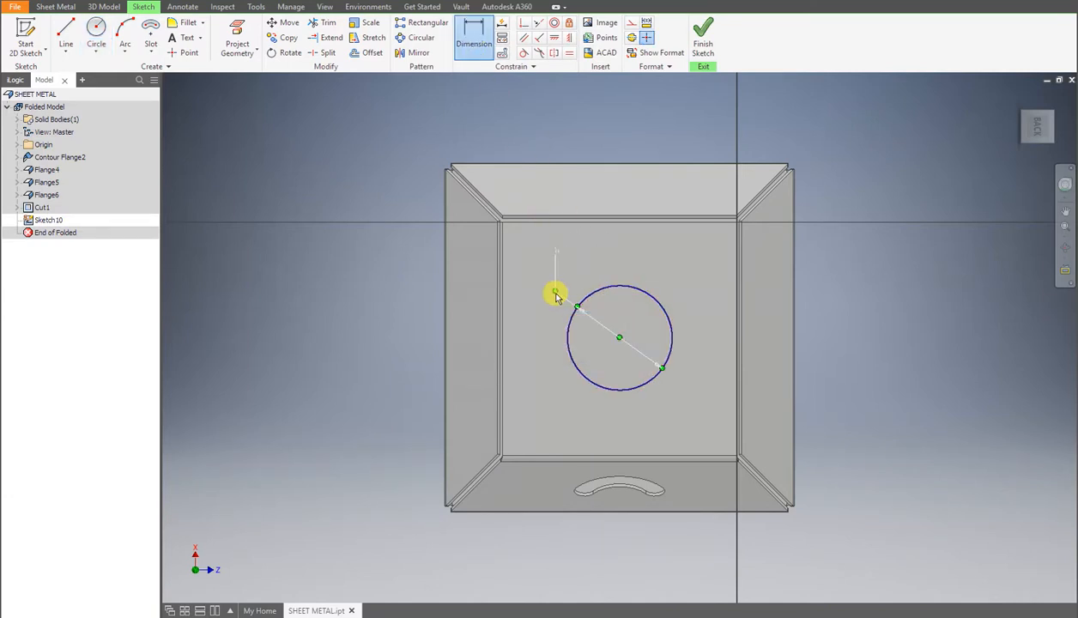
Finish the circle sketch and cut the round hole through the top cover with the distance set to Thickness.
key("F6")
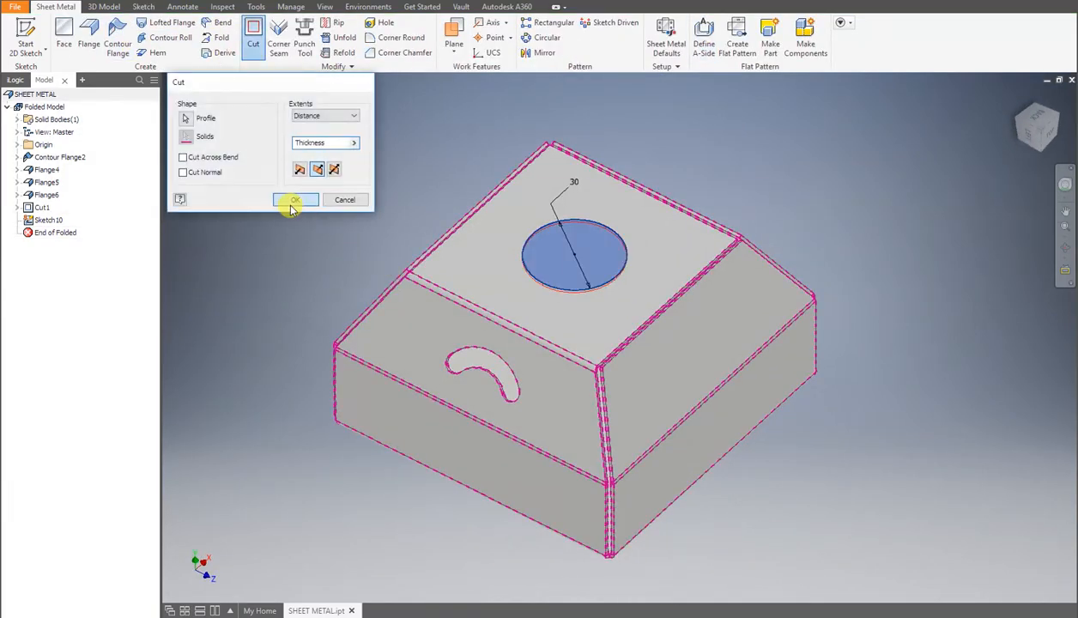
left_click(293, 201)
Start a sketch on the box's bottom face and draw a 20 by 20 mm two-point center rectangle at the face's center.
middle_click_drag(512, 289, 570, 291, "shift")
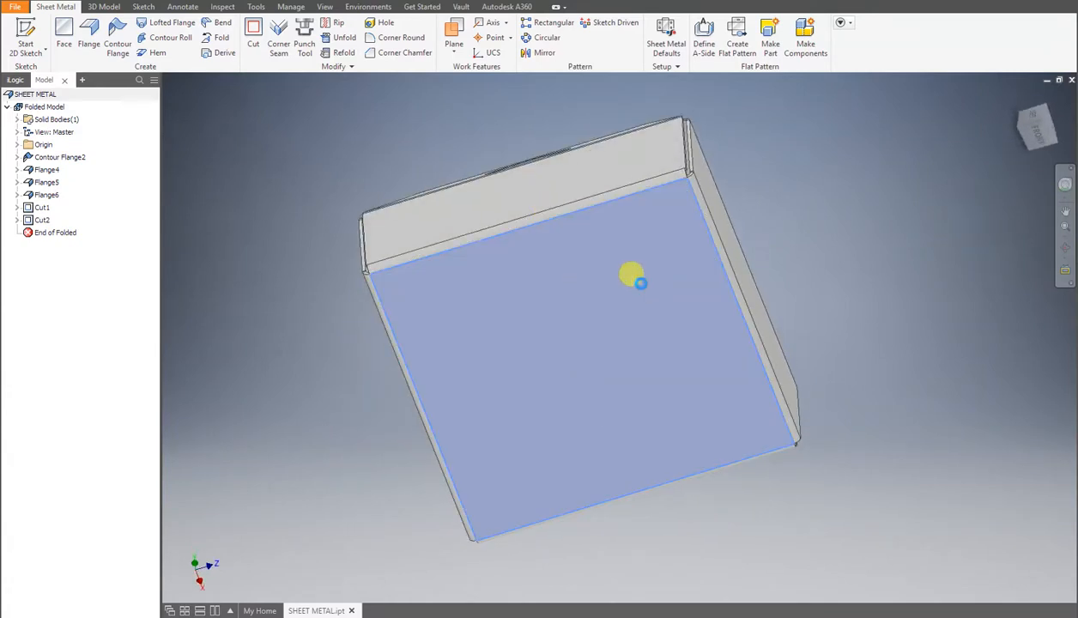
left_click(634, 276)
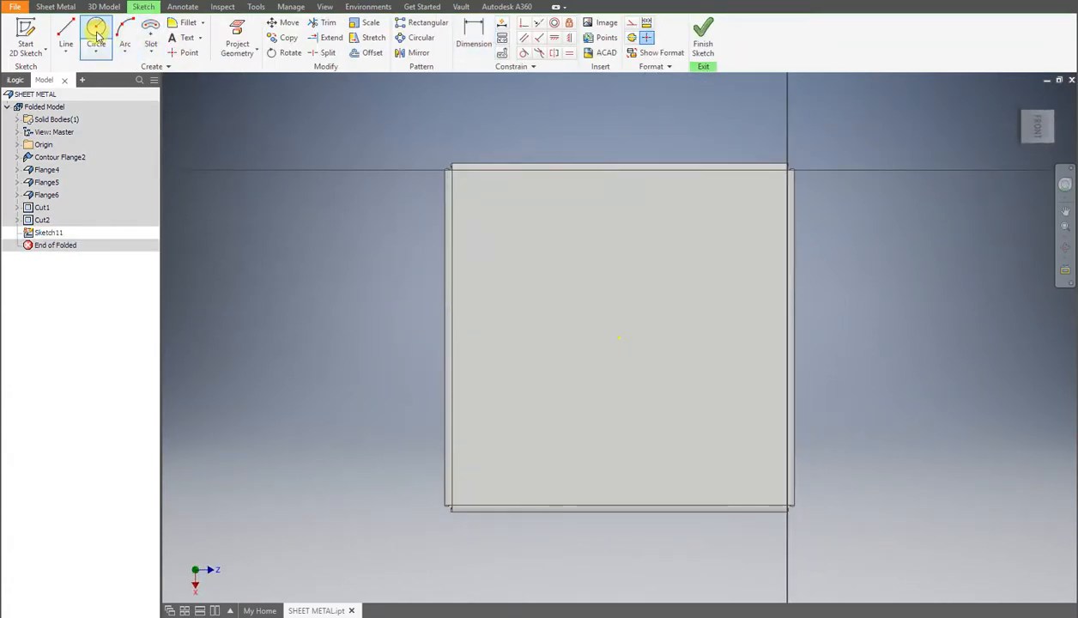
left_click(150, 54)
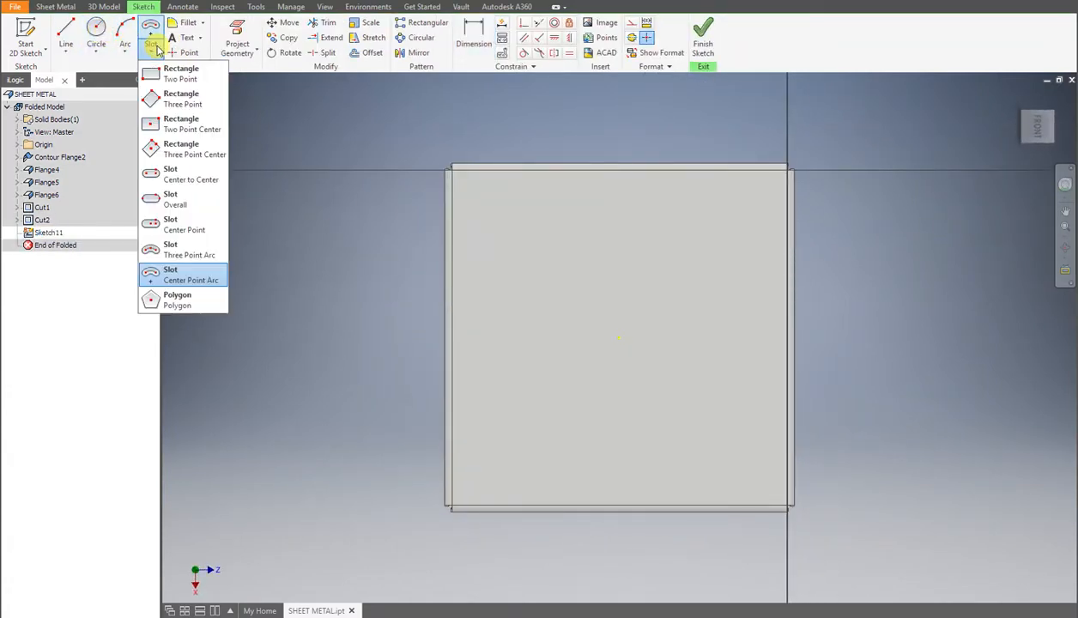
left_click(157, 125)
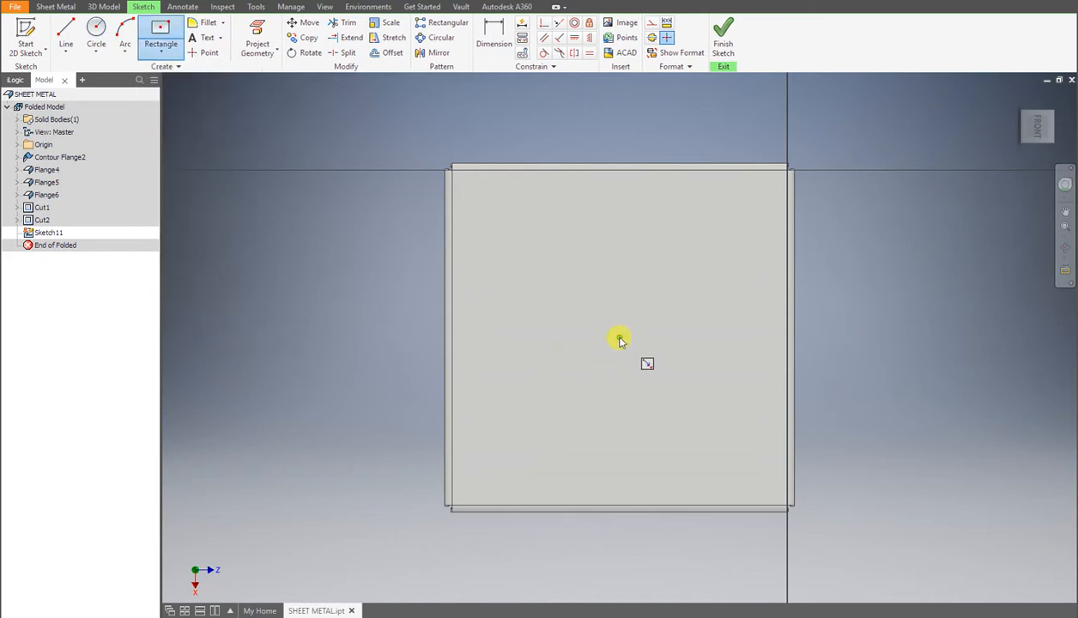
left_click(619, 338)
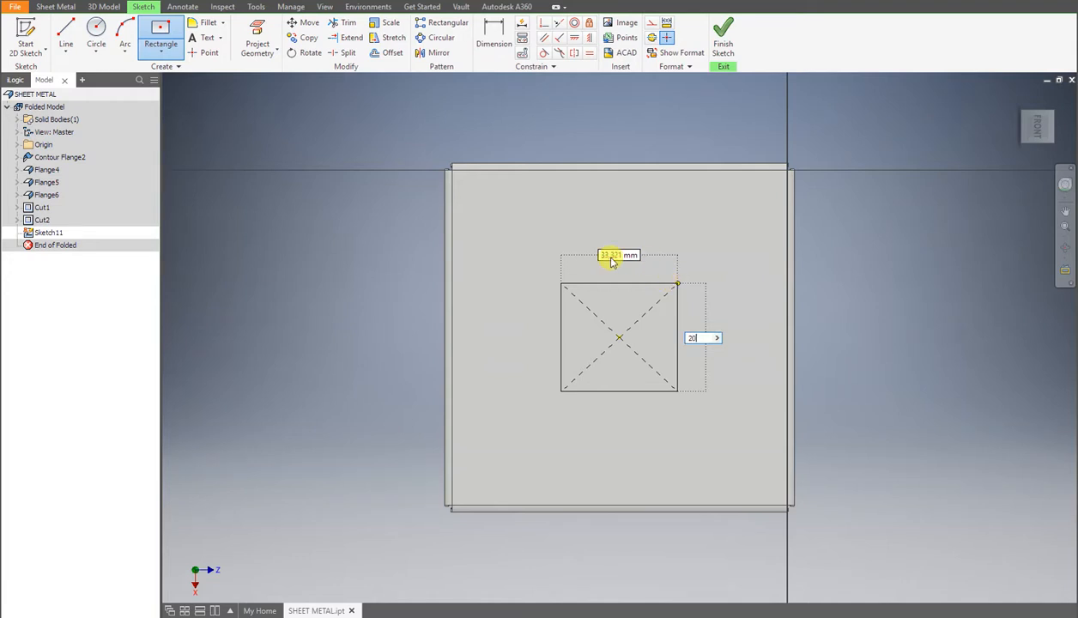
type("20")
key("Tab")
type("20")
key("Return")
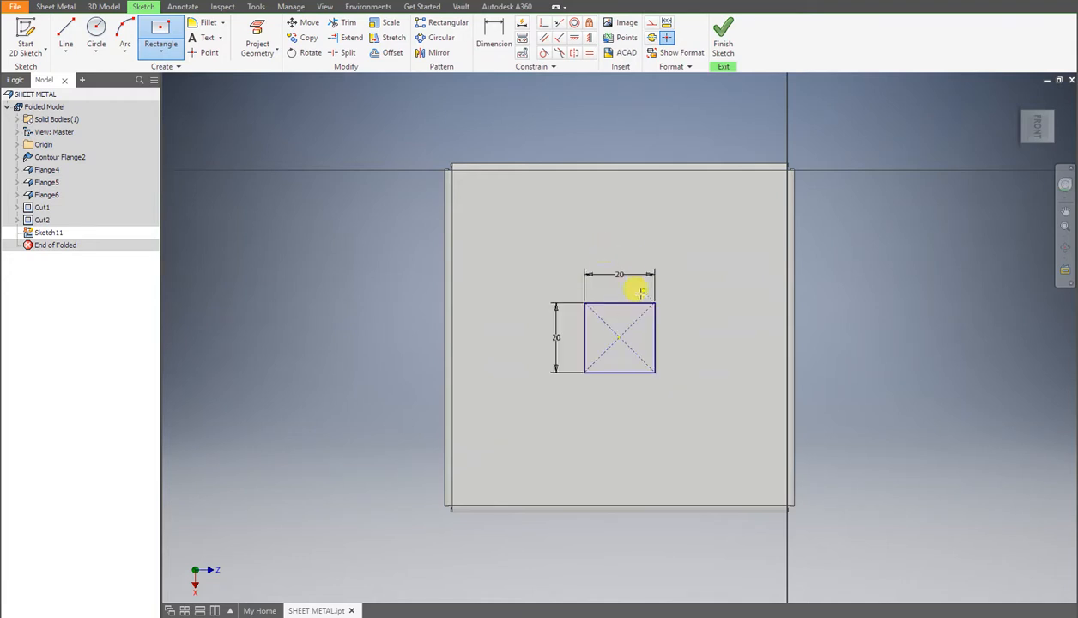
Finish the rectangle sketch and cut the square opening through the bottom face with the distance set to Thickness.
left_click(721, 30)
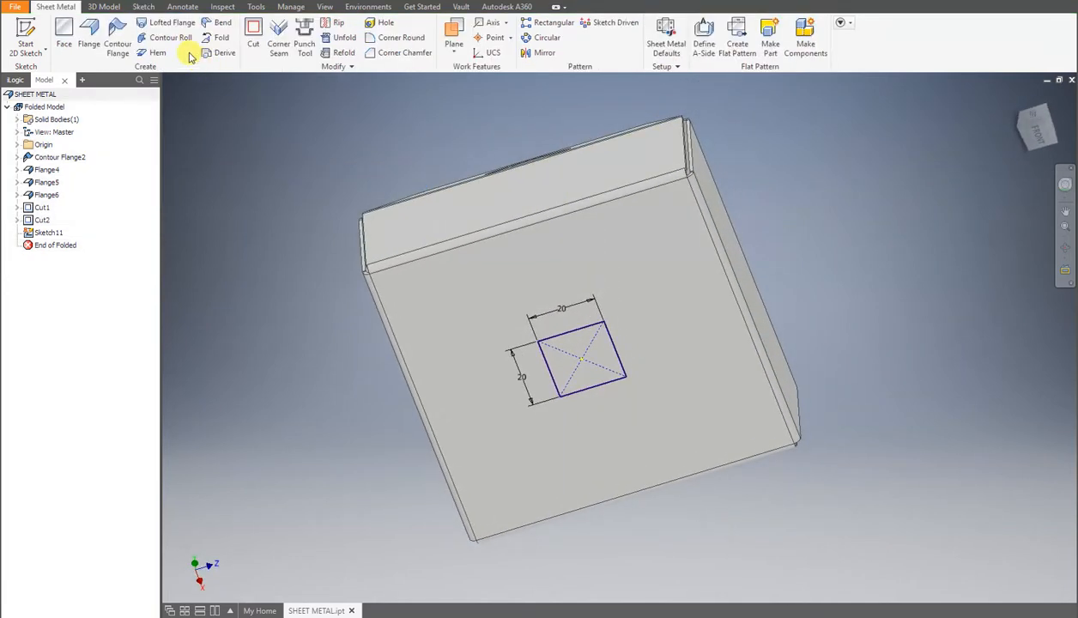
left_click(254, 39)
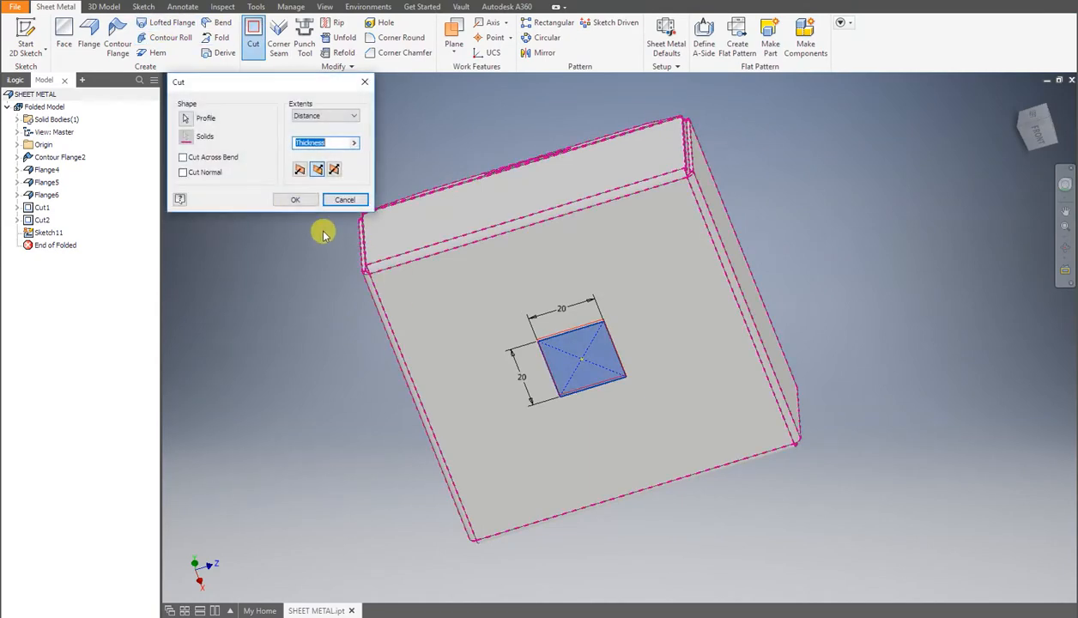
left_click(289, 198)
Create the flat pattern of the sheet metal box and turn it so the cover strip extends horizontally.
middle_click_drag(580, 253, 511, 323, "shift")
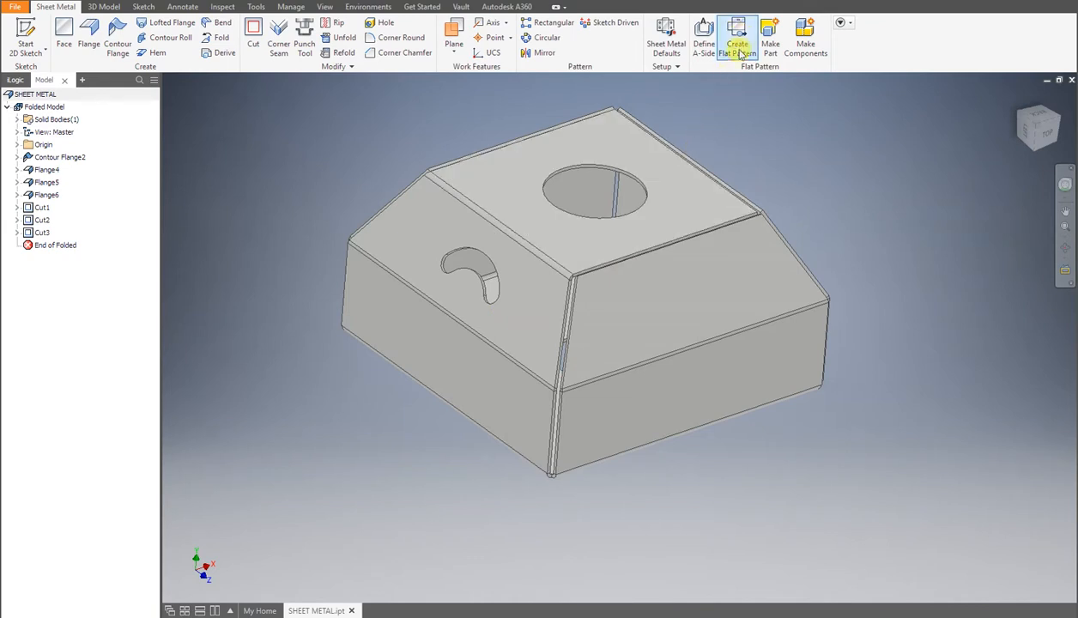
left_click(726, 63)
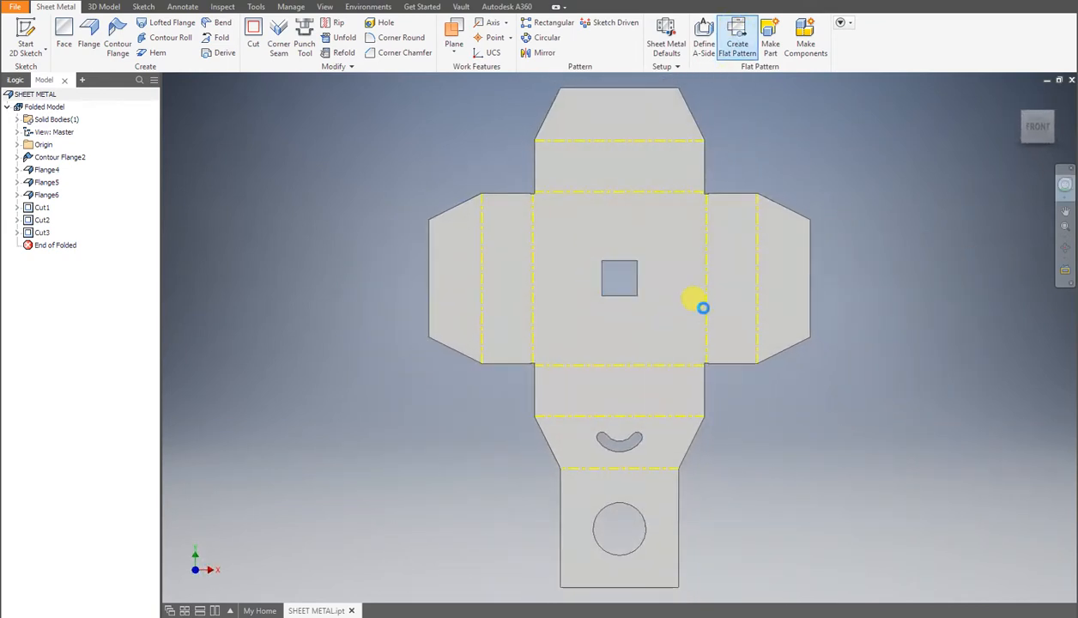
left_click(1055, 115)
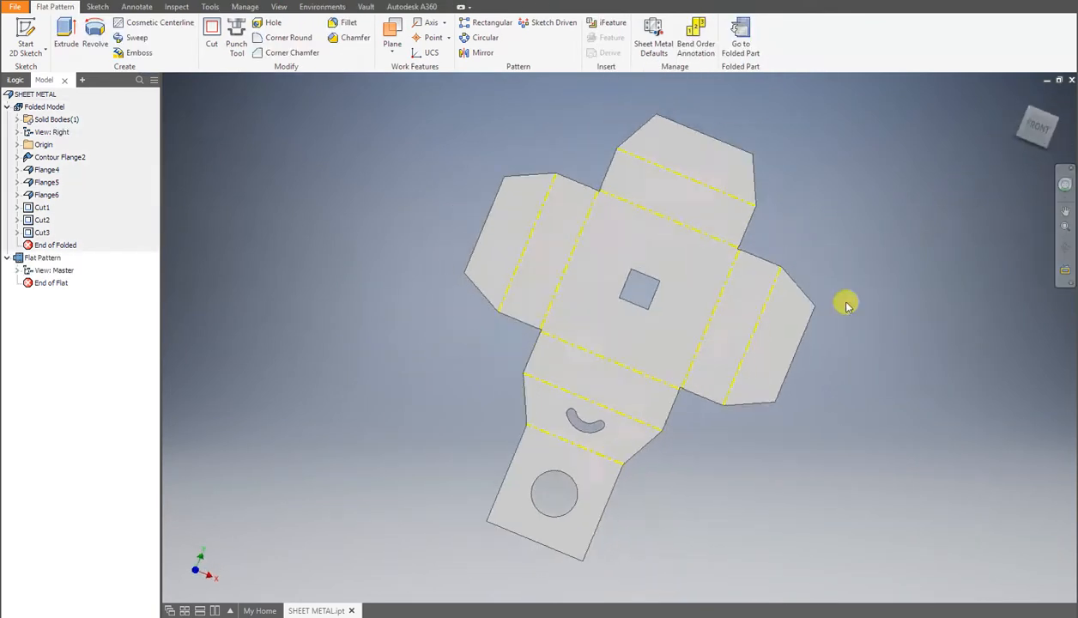
scroll(599, 358, "down", 3)
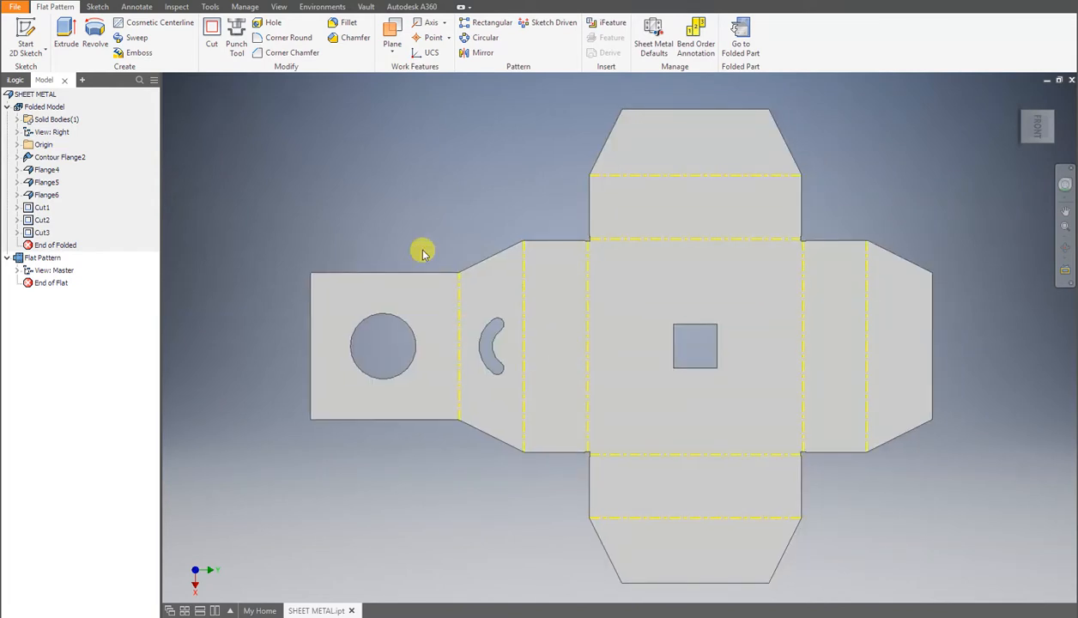
Show the bend order annotation on the flat pattern, return to the folded part and inspect the box from another side.
left_click(695, 38)
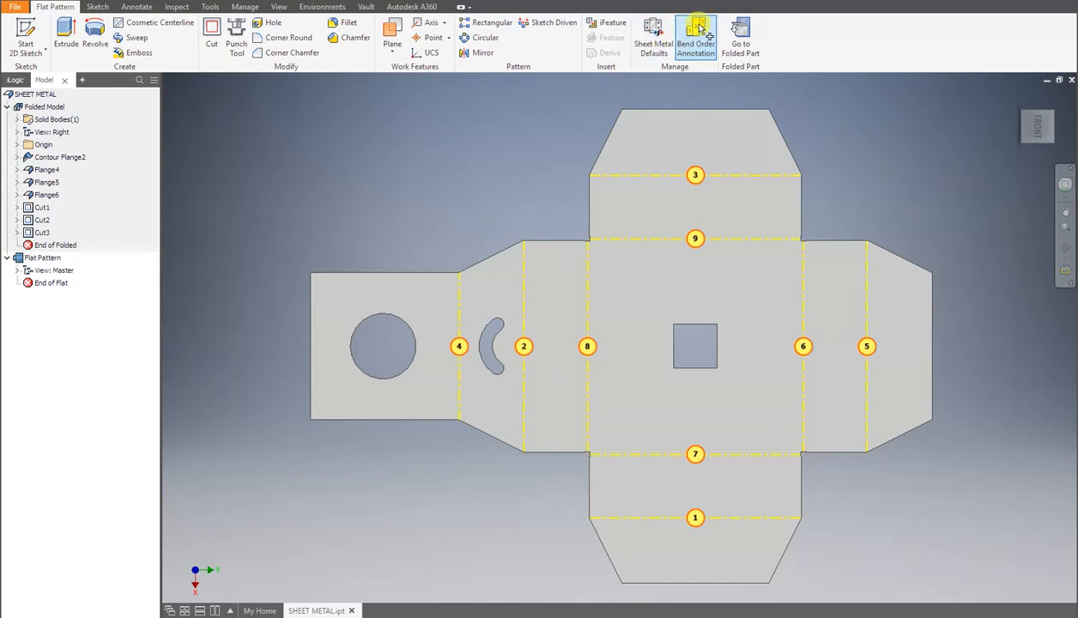
left_click(740, 39)
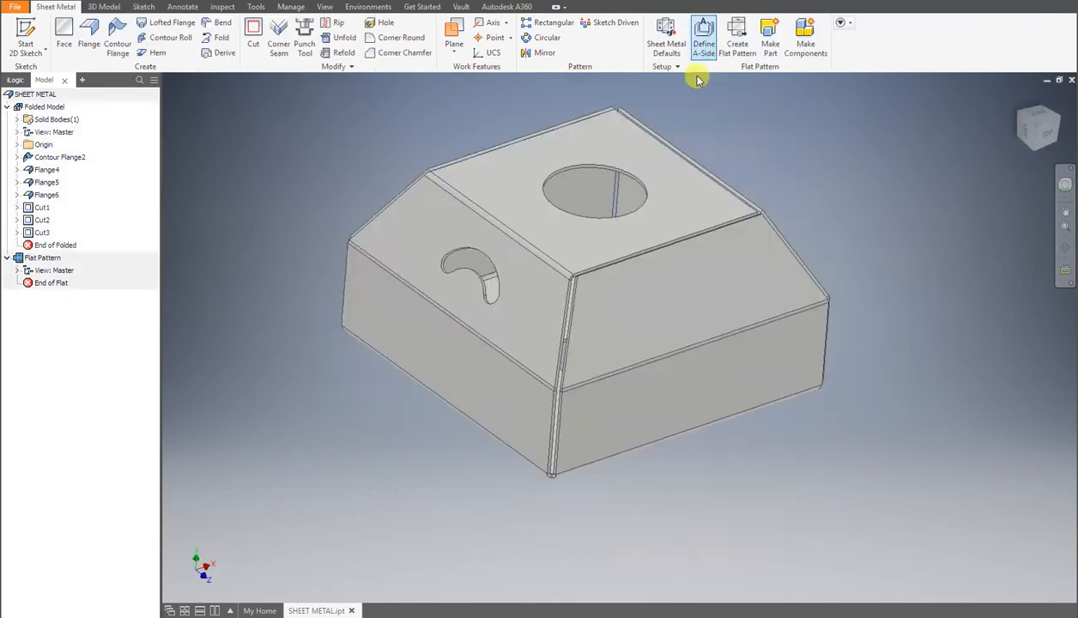
middle_click_drag(584, 257, 388, 229, "shift")
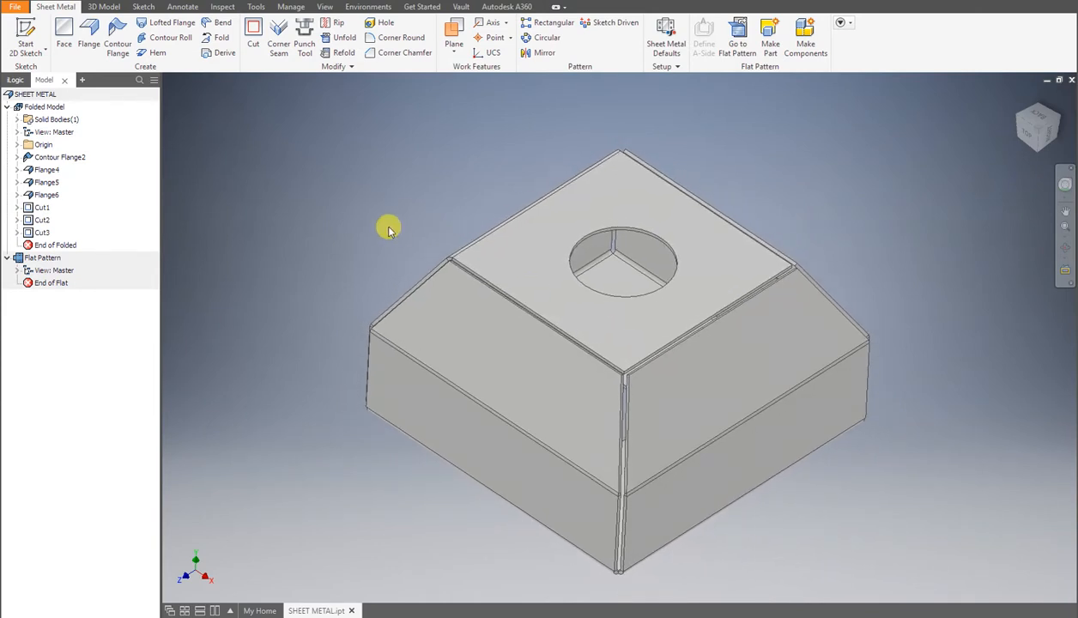